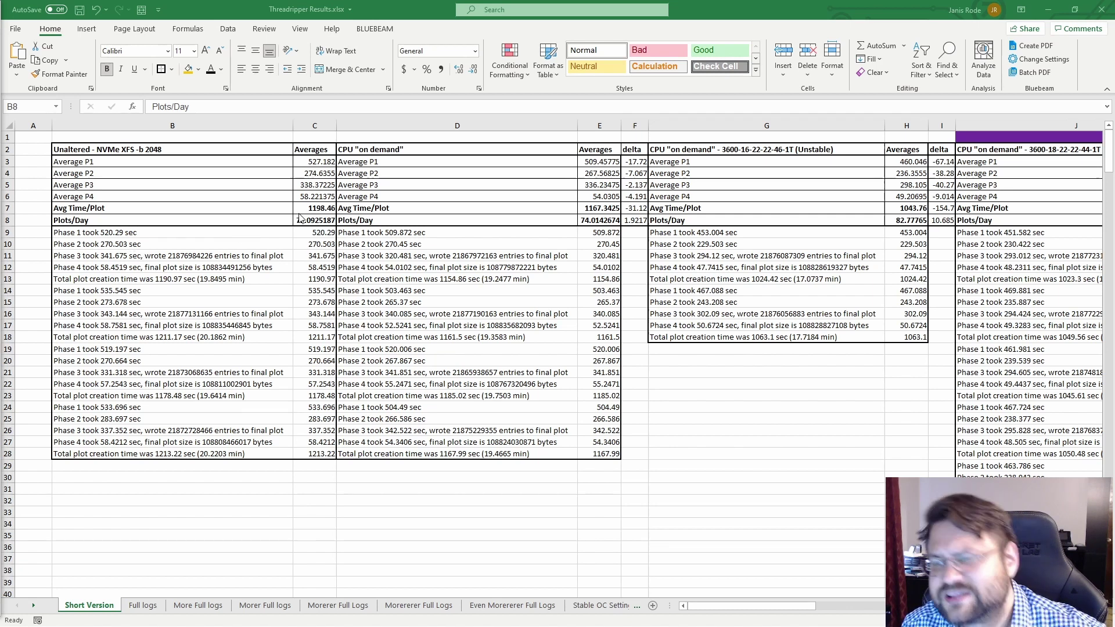
key("alt+Tab")
left_click(268, 150)
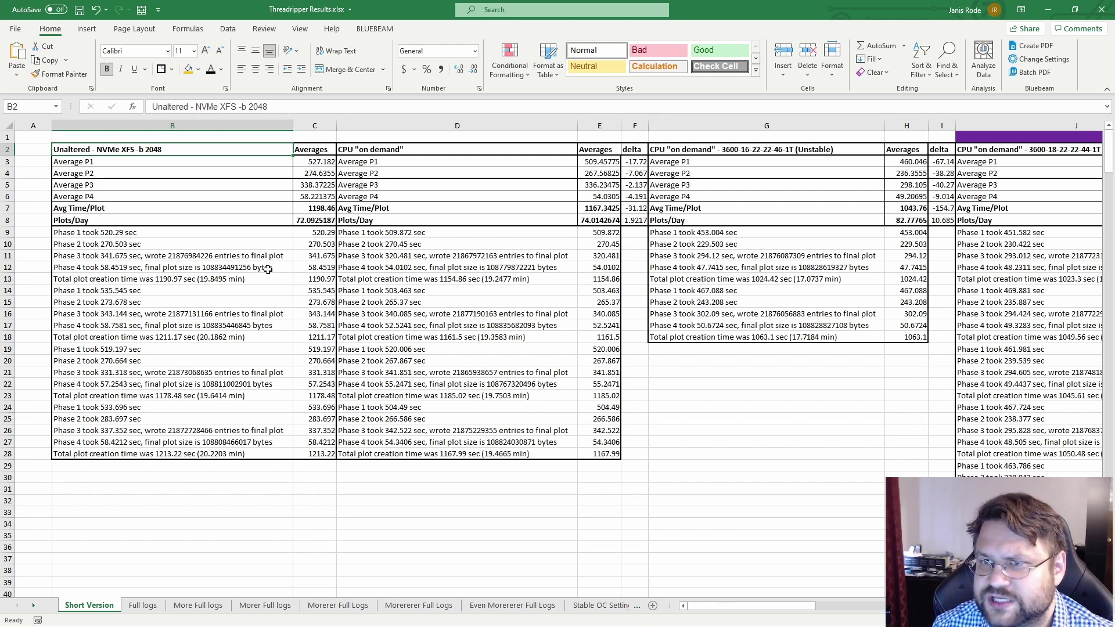
key("Right")
key("Right")
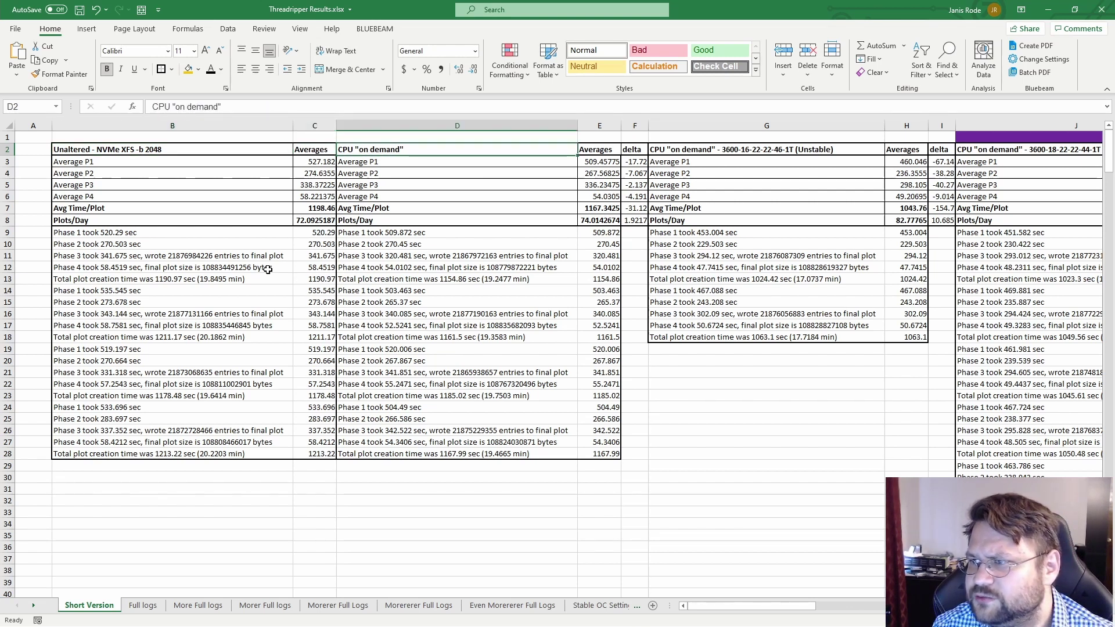
key("Down")
key("Down")
key("Down")
key("Down")
key("Down")
key("Down")
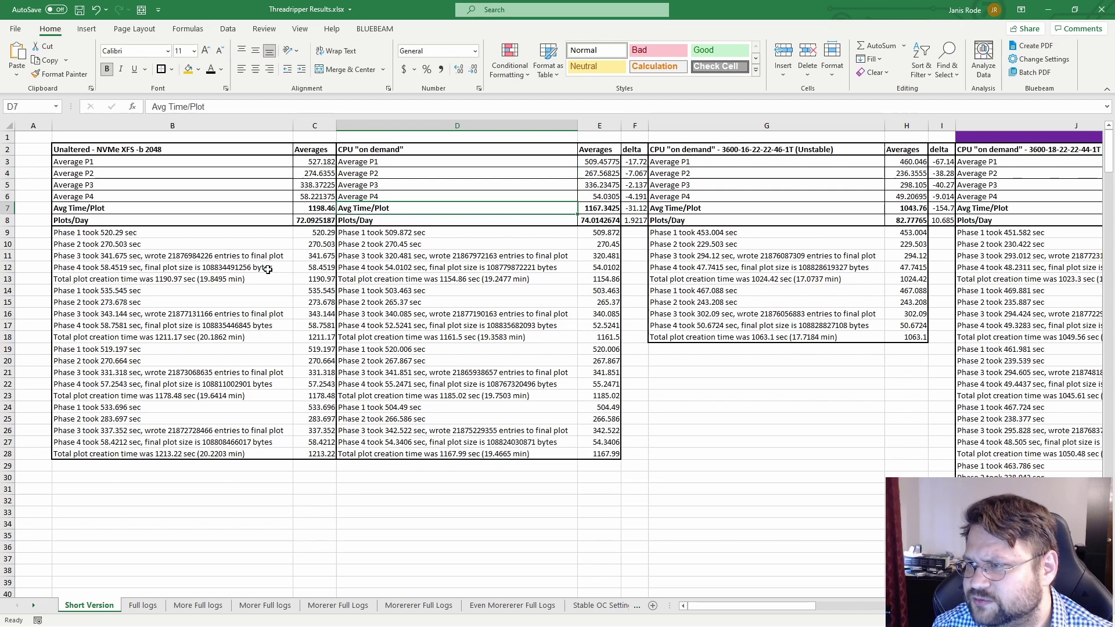
key("Right")
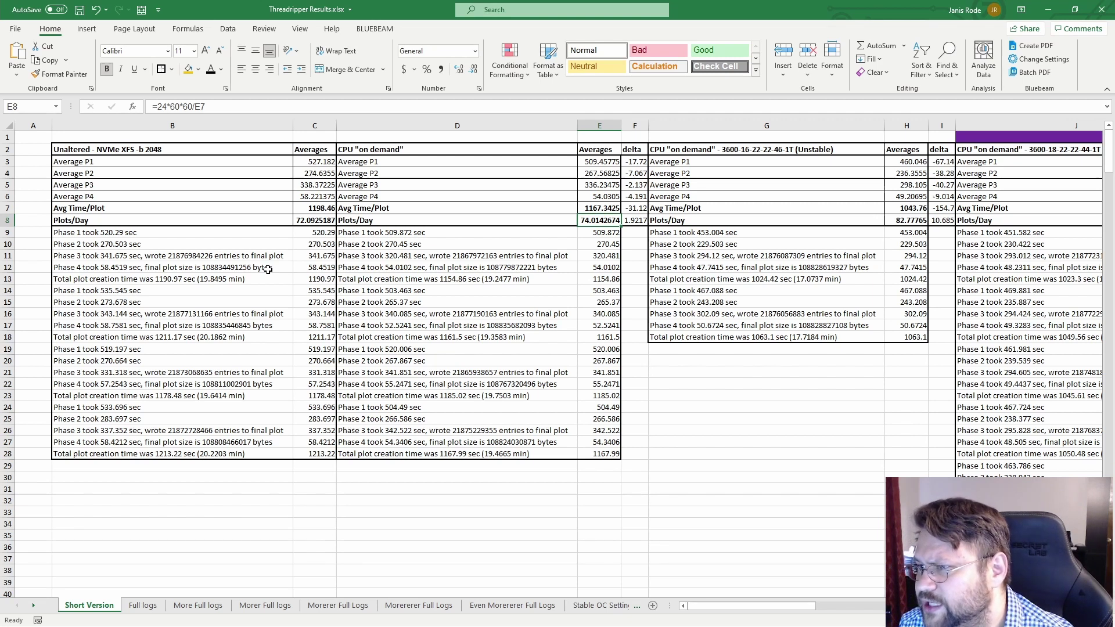
key("Right")
key("Right")
key("Right")
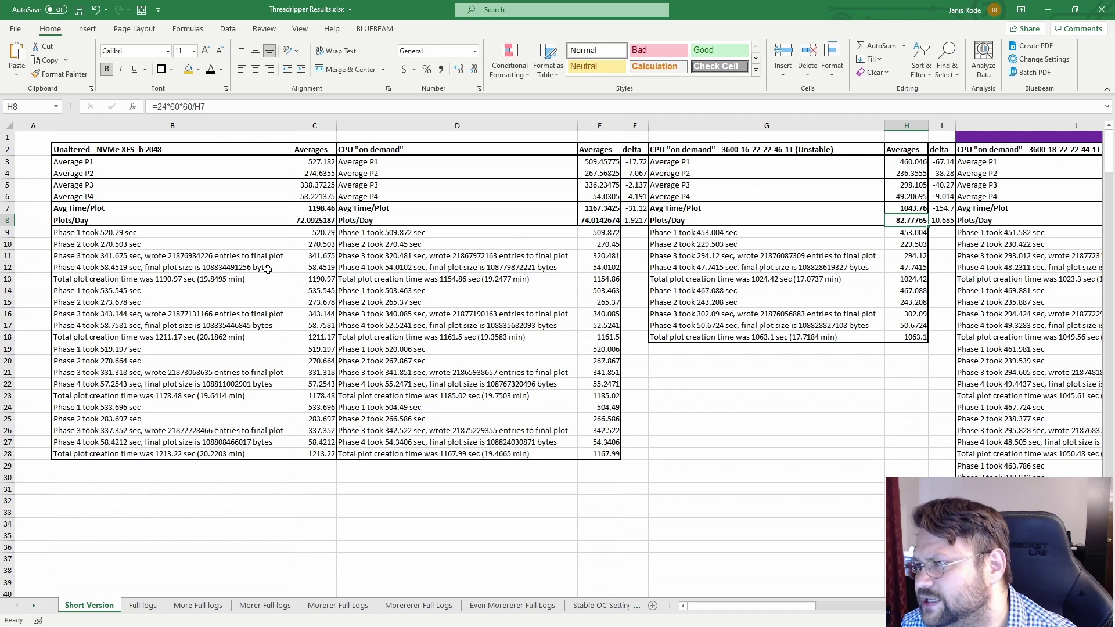
- Compare the Stable runs' Plots/Day (82.56, 82.44) with the -K 2 and 4.3GHz OC values
key("Right")
key("Right")
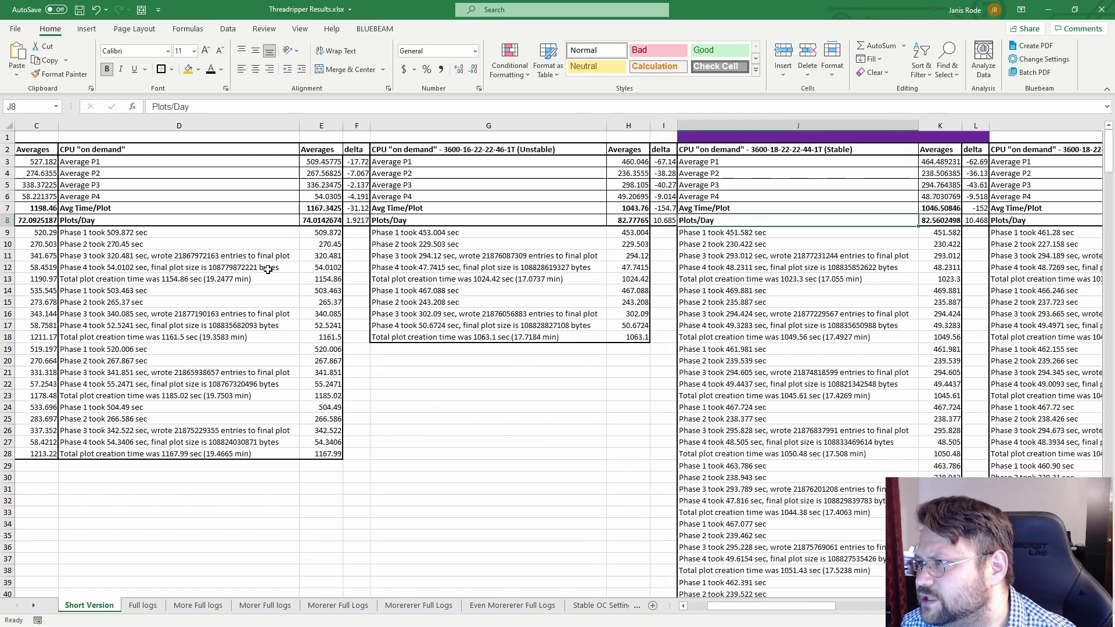
key("Right")
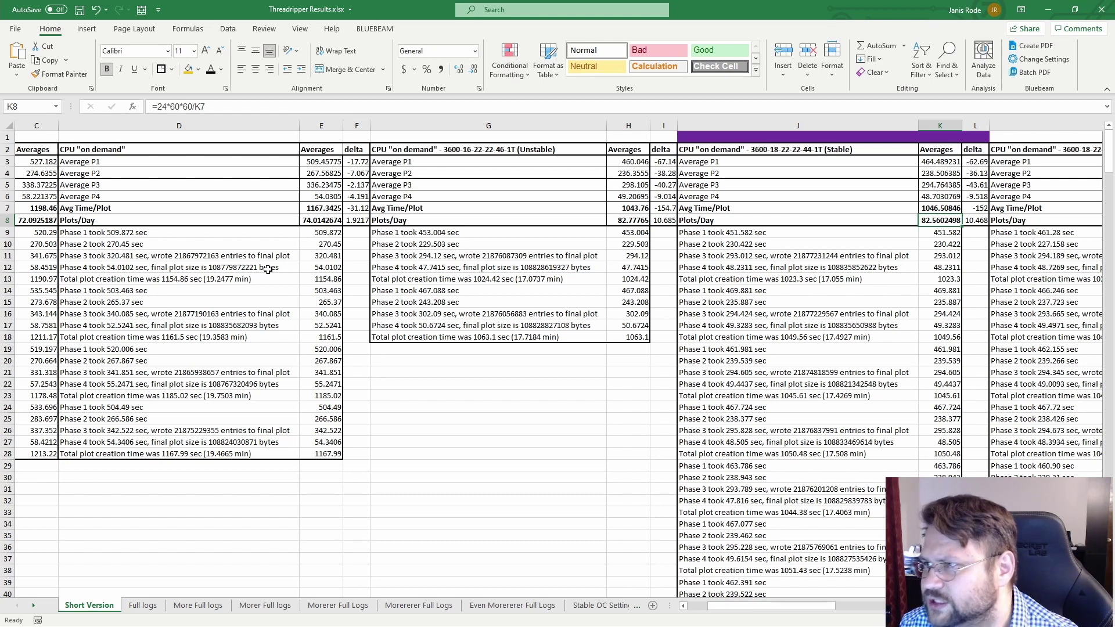
key("Right")
key("Right")
key("Right")
key("Left")
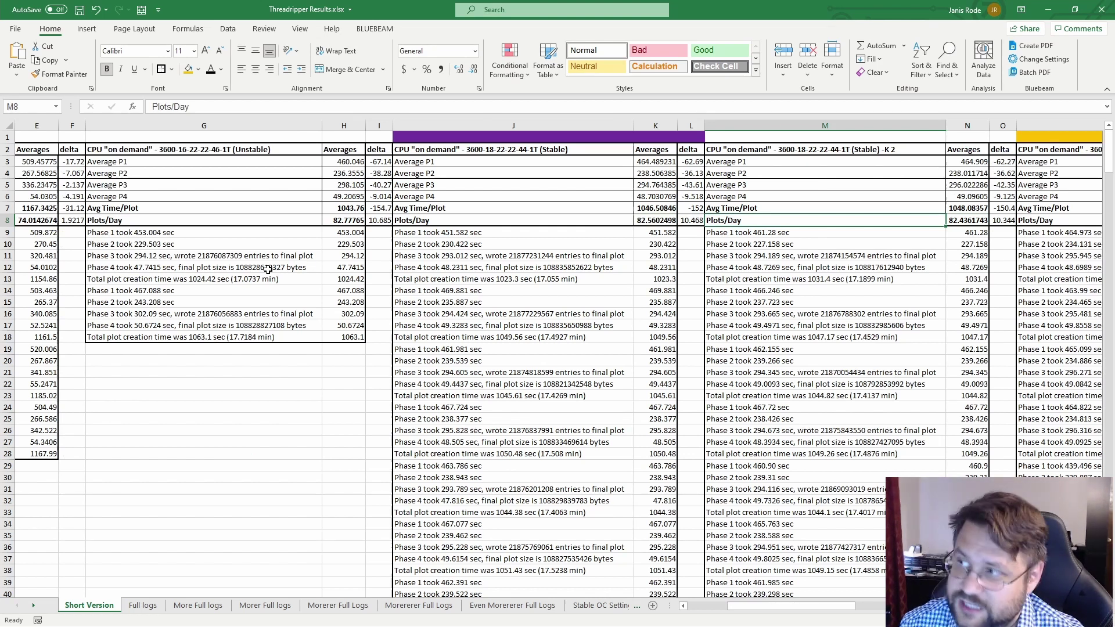
key("Right")
key("Left")
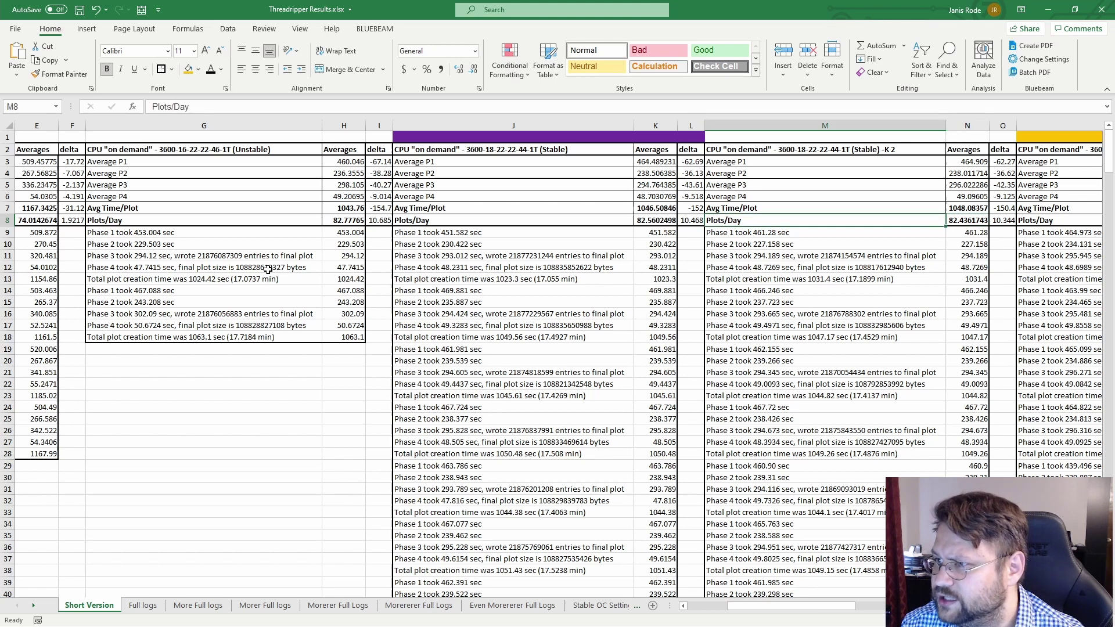
key("Right")
key("Right")
key("Right")
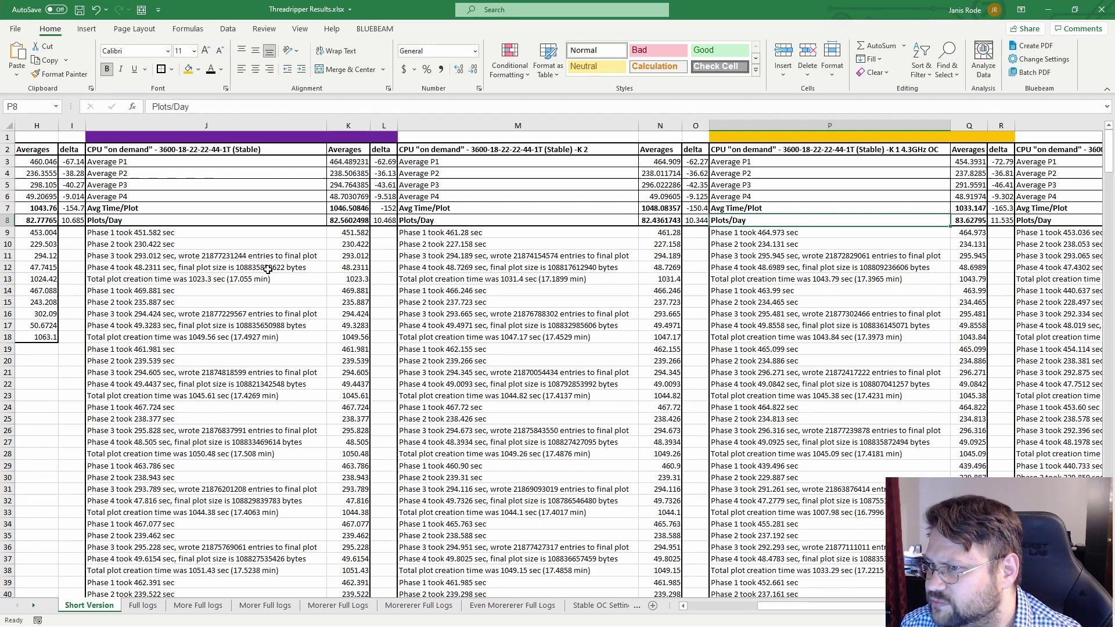
- Check the Q8 and R8 formulas and the -b 4096 -u9 -v9 run's 84.16188 Plots/Day
key("Right")
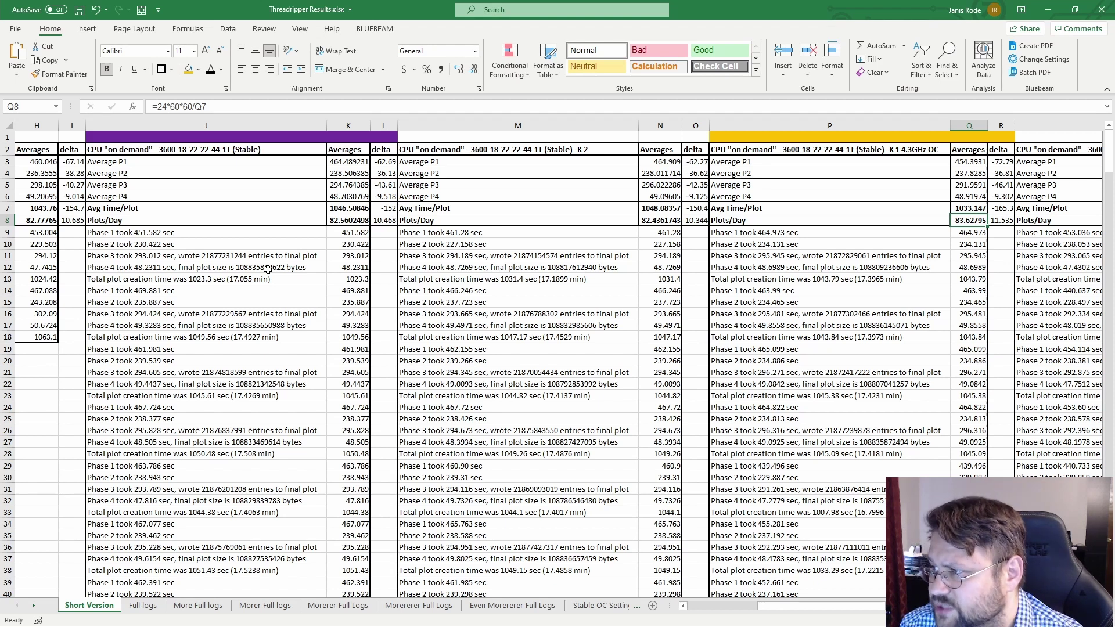
key("Right")
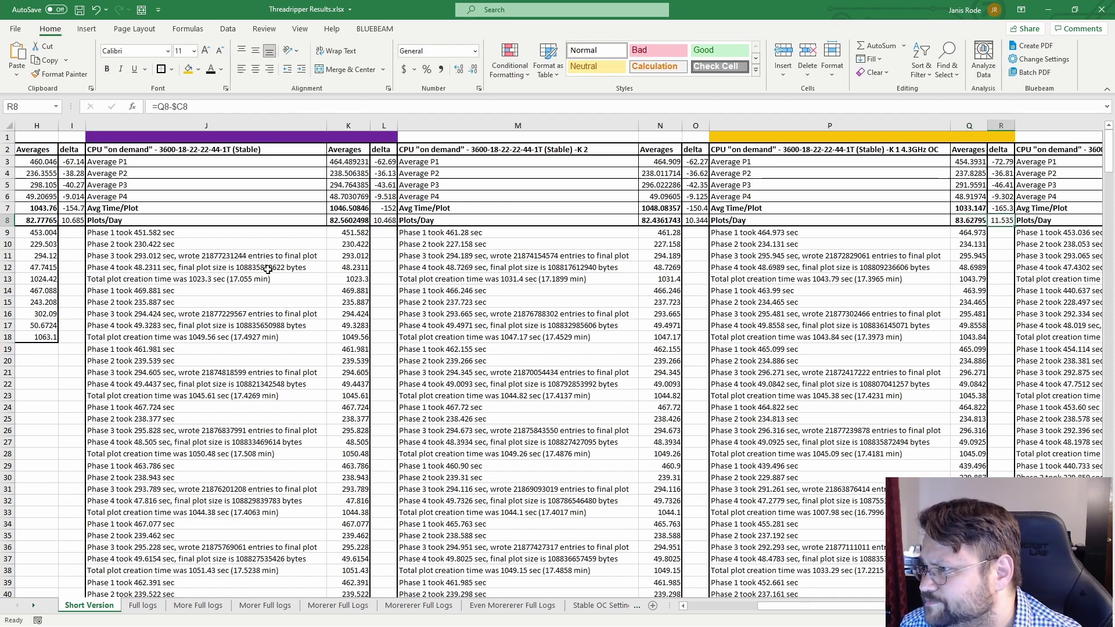
key("Right")
key("Right")
key("Left")
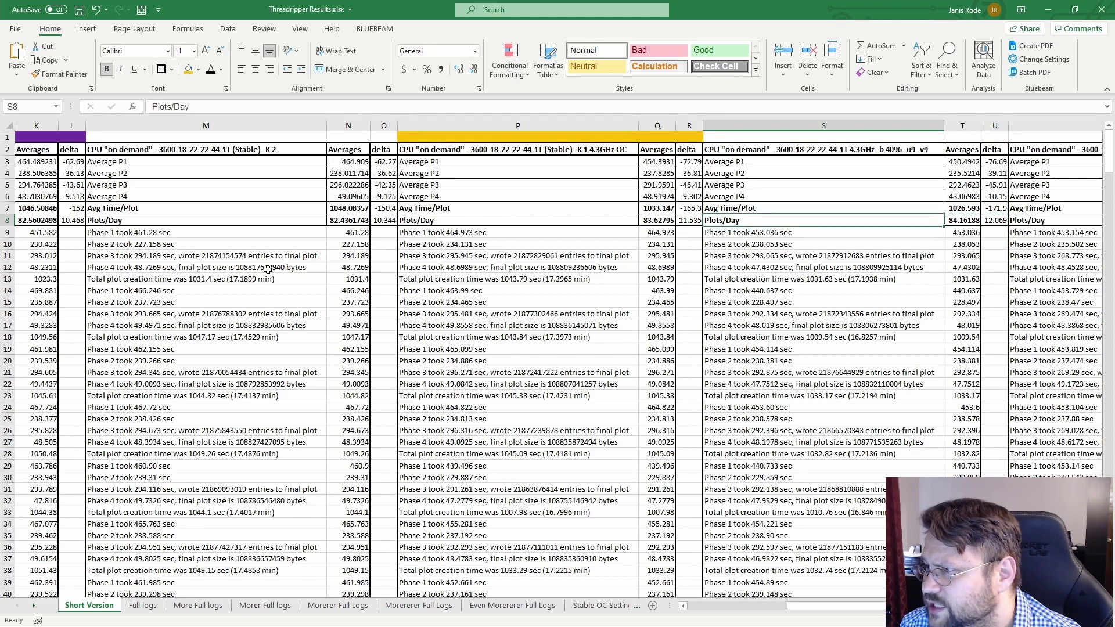
key("Up")
key("Up")
key("Up")
key("Up")
key("Up")
key("Up")
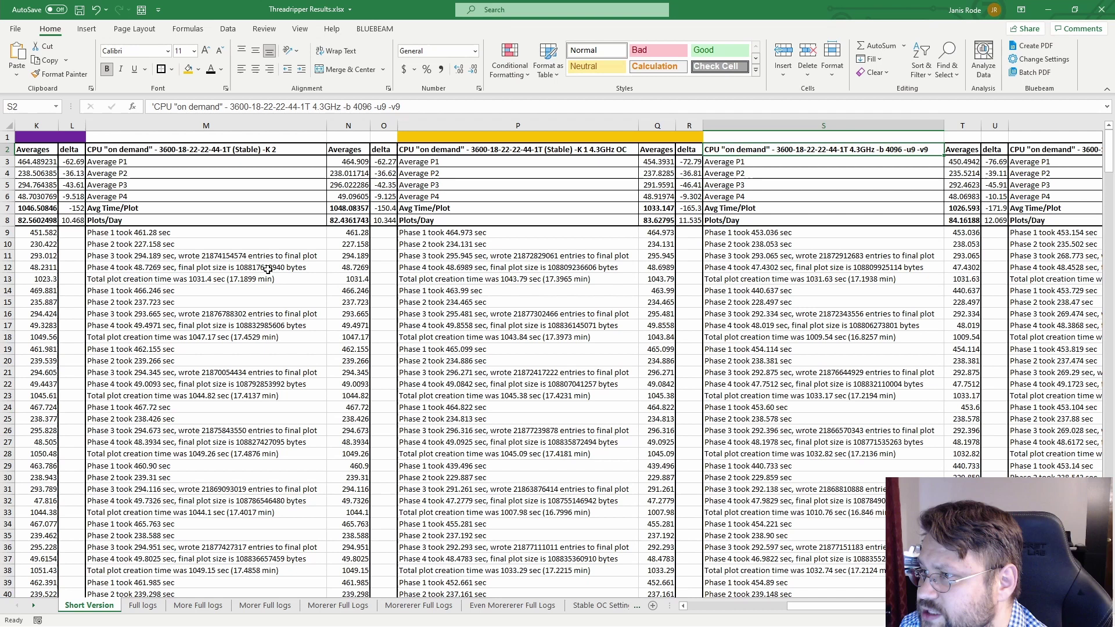
- Compare the -v9 Plots/Day with neighbouring columns, then check the Average P1 formula and -u 9 -v 8 header
key("Down")
key("Down")
key("Down")
key("Down")
key("Down")
key("Down")
key("Right")
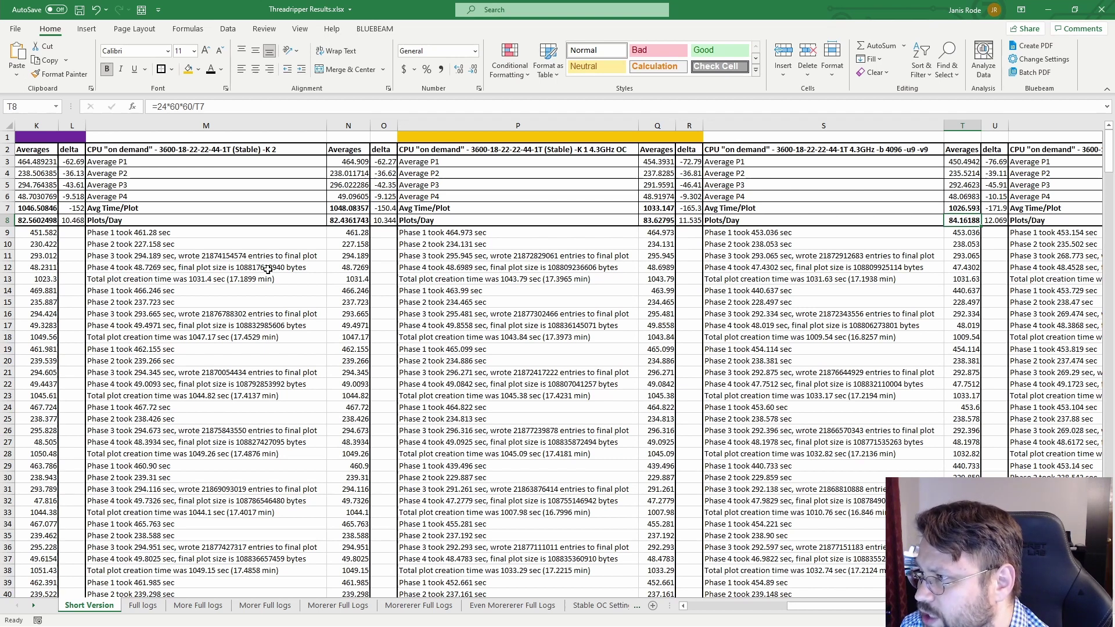
key("Left")
key("Left")
key("Left")
key("Left")
key("Left")
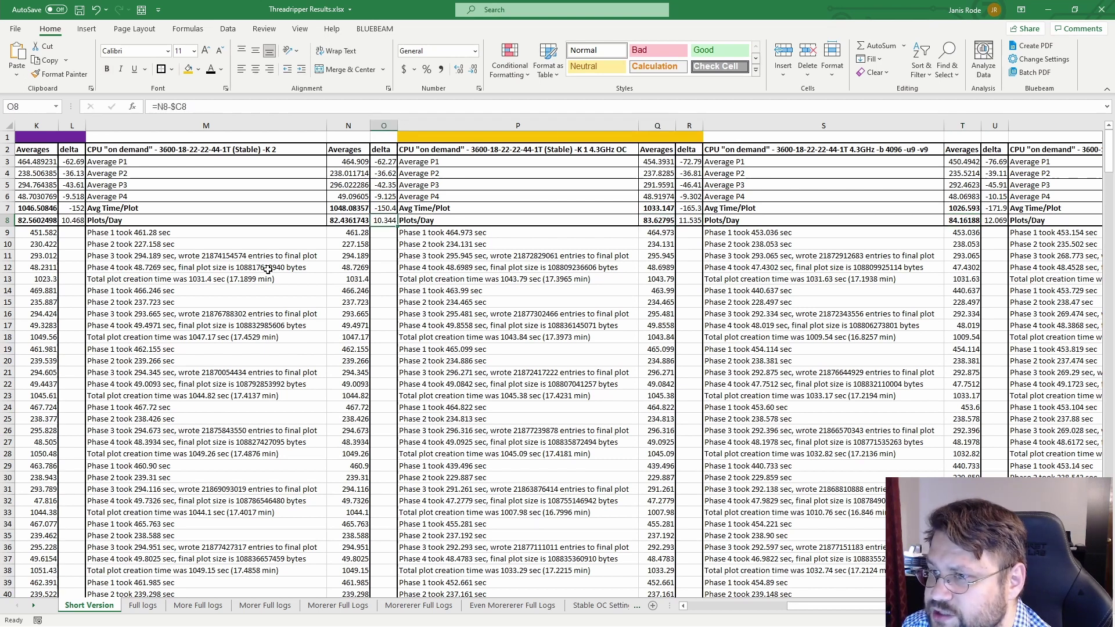
key("Right")
key("Right")
key("Right")
key("Right")
key("Right")
key("Right")
key("Right")
key("Right")
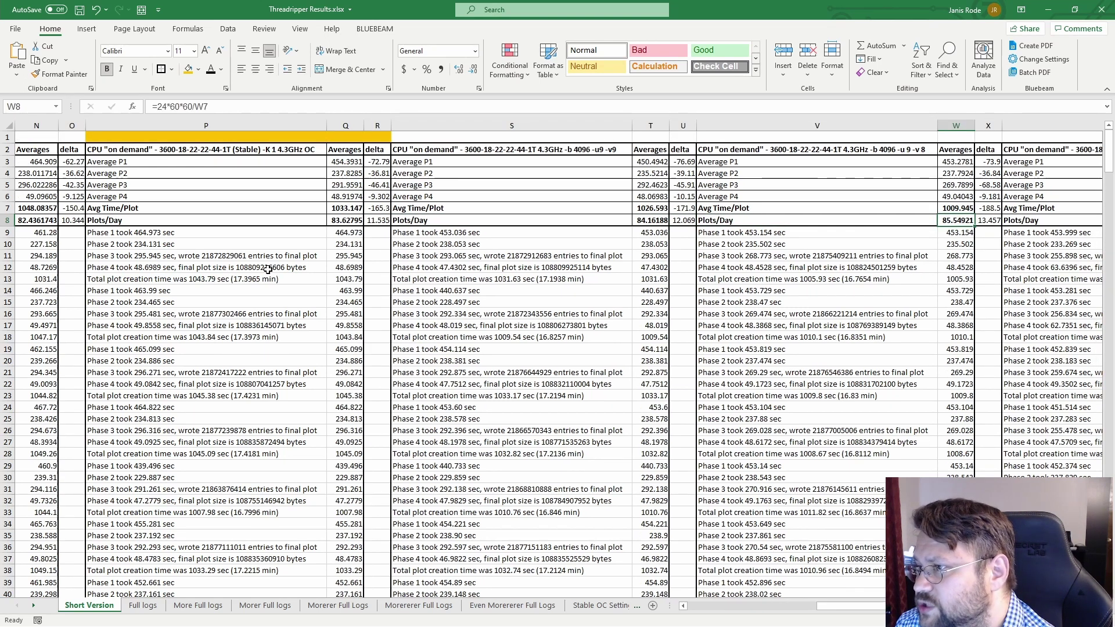
key("Up")
key("Up")
key("Up")
key("Up")
key("Up")
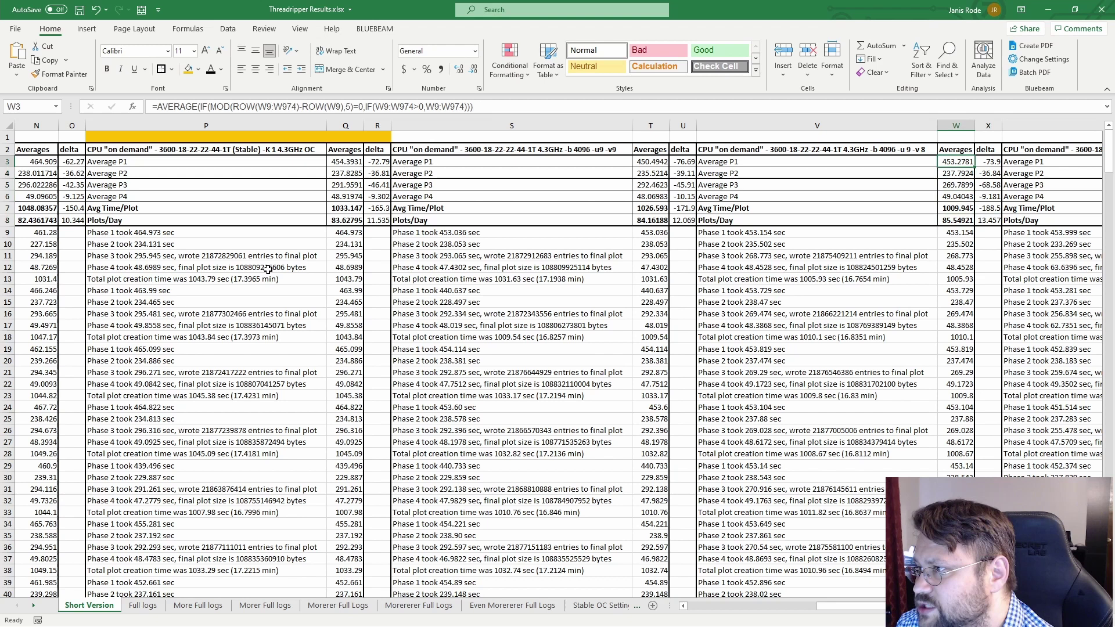
key("Up")
key("Left")
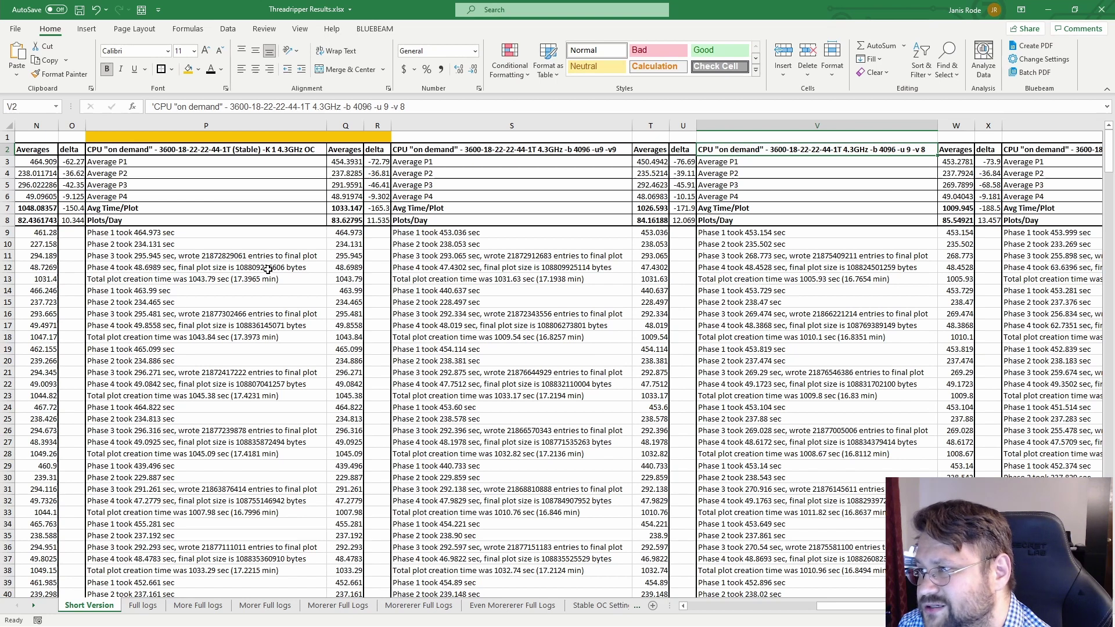
- Compare Avg Time/Plot and Plots/Day formulas for -u9 -v8 (85.54921) and -u9 -v7 (86.41215)
key("Down")
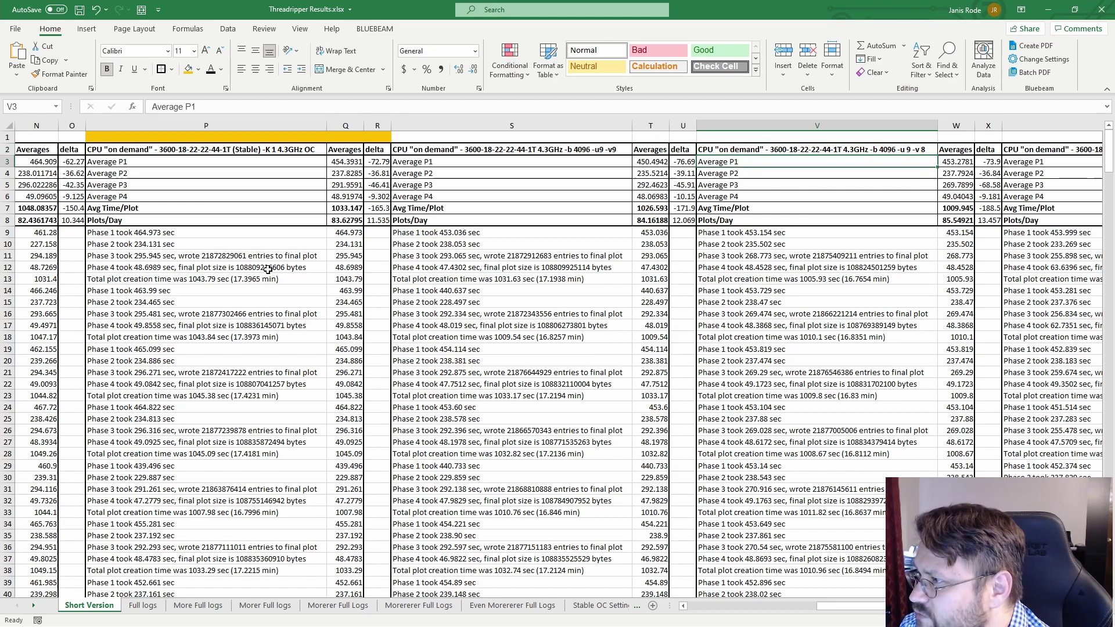
key("Down")
key("Down")
key("Down")
key("Down")
key("Down")
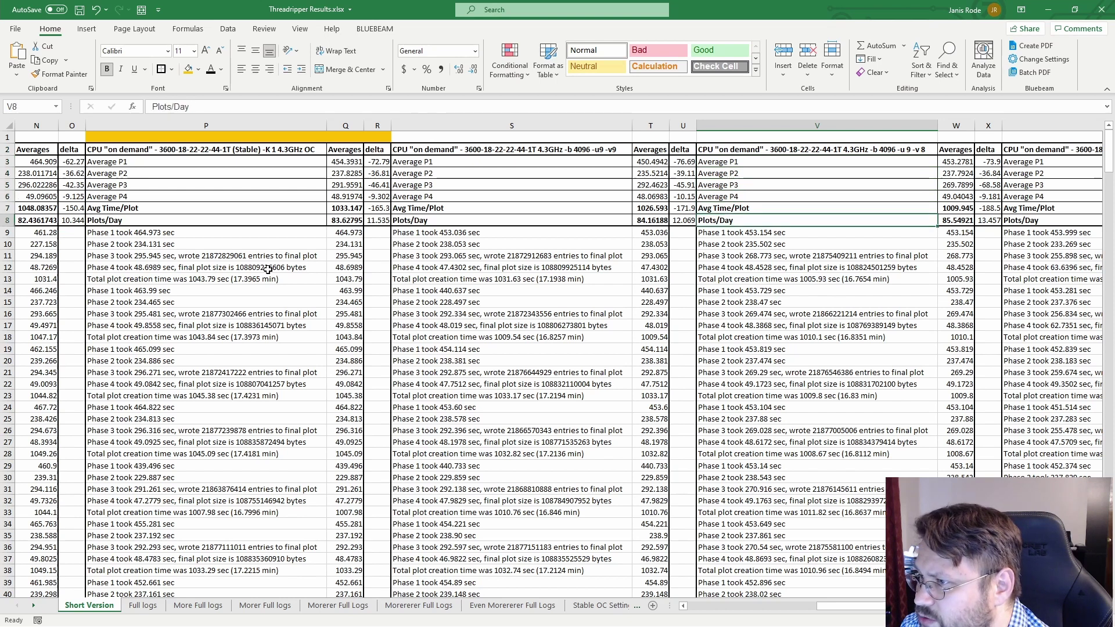
key("Right")
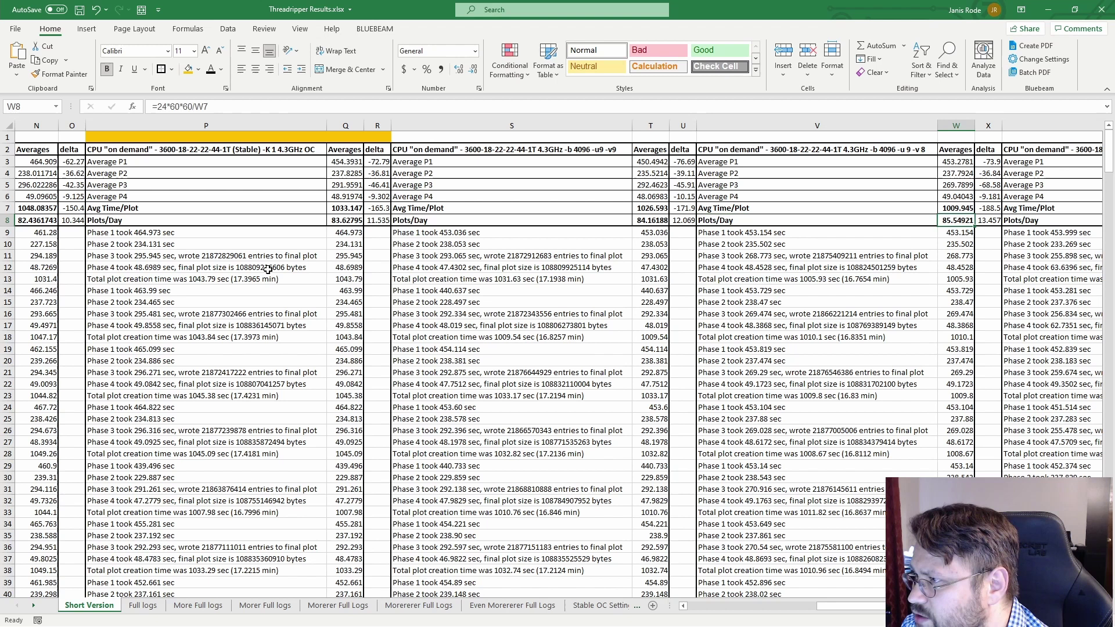
key("Up")
key("Down")
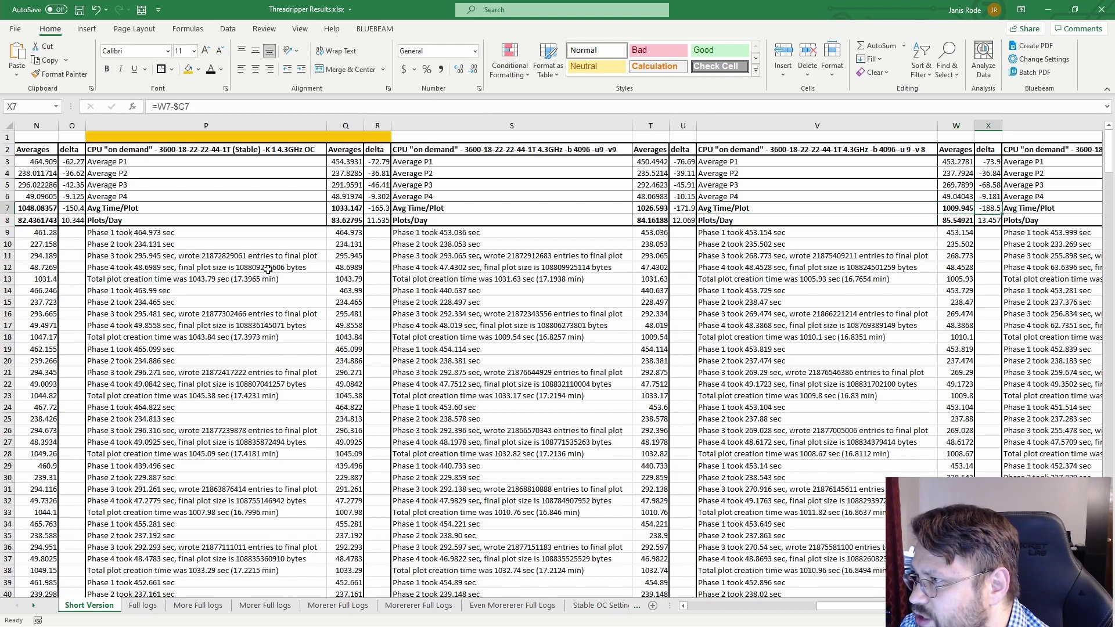
key("Up")
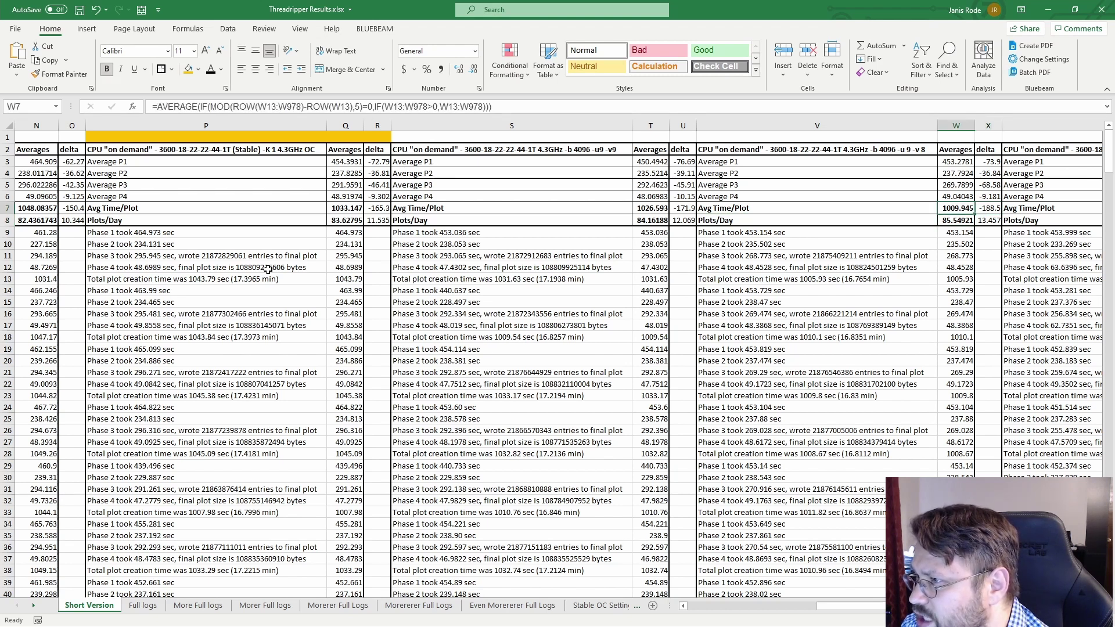
key("Right")
key("Left")
key("Right")
key("Right")
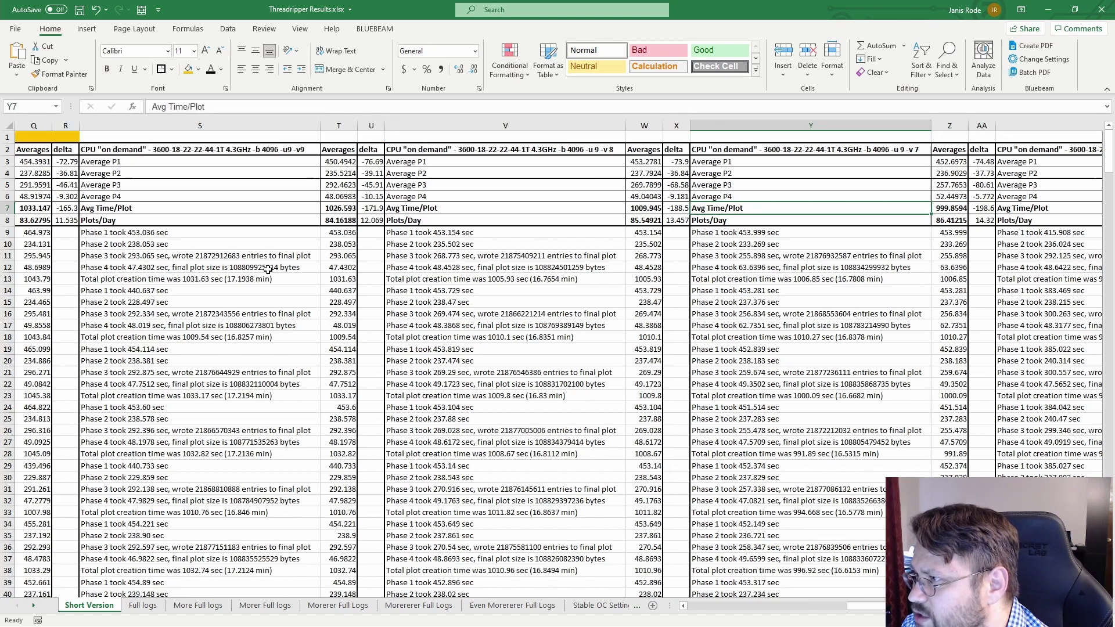
- Check the -u 8 runs' Plots/Day formulas: -v 9 88.74083, -v 8 91.67237, -v 7 92.68168
key("Right")
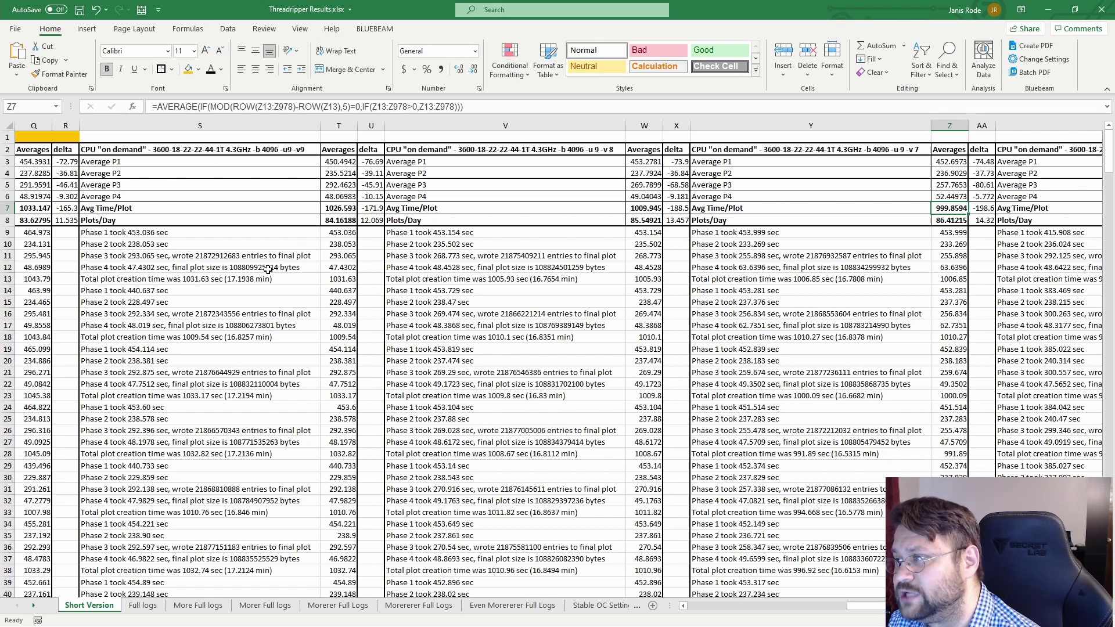
key("Right")
key("Right")
key("Right")
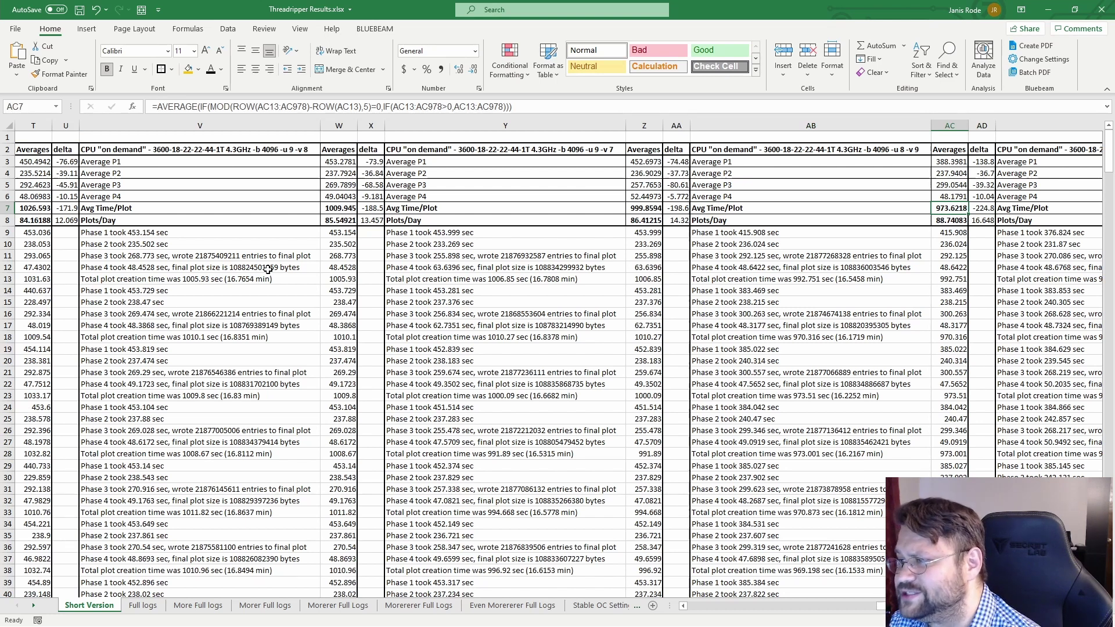
key("Down")
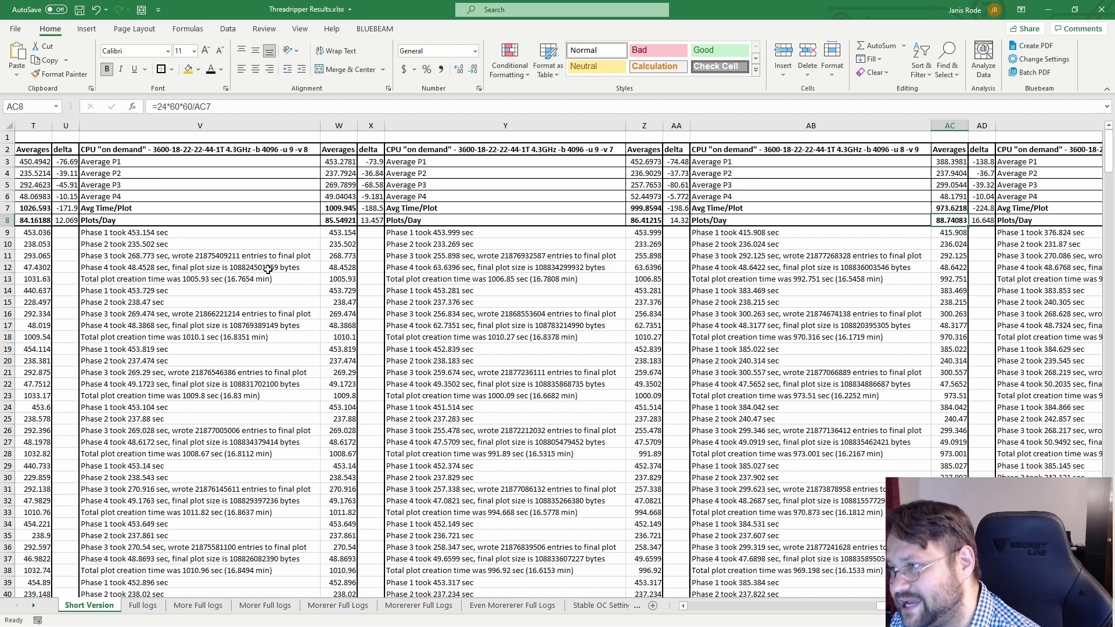
key("Right")
key("Right")
key("Right")
key("Left")
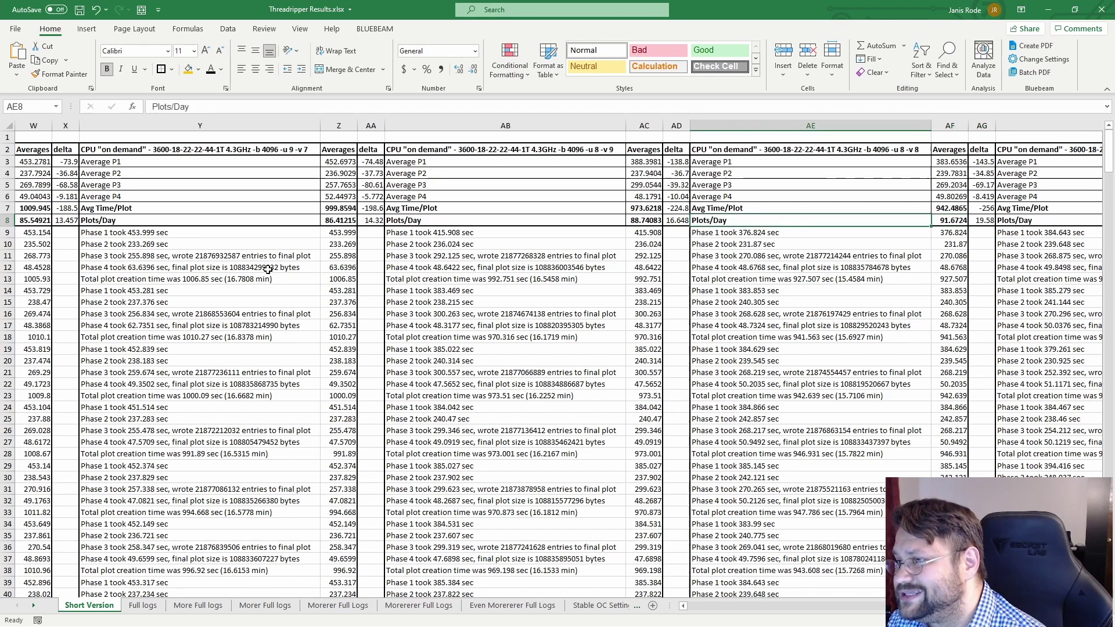
key("Right")
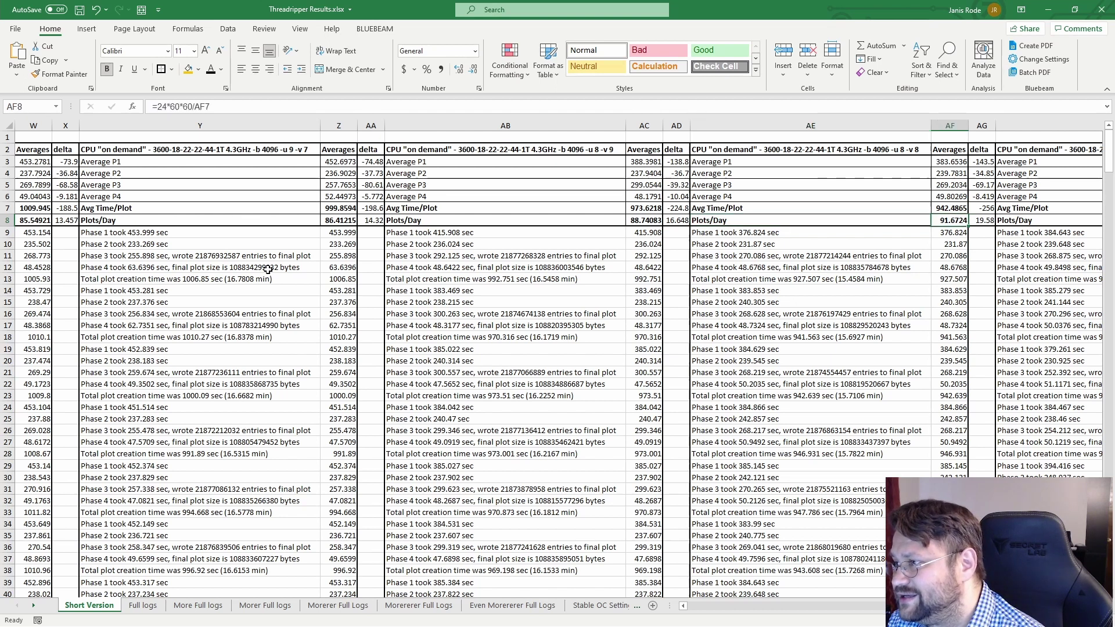
key("Right")
key("Right")
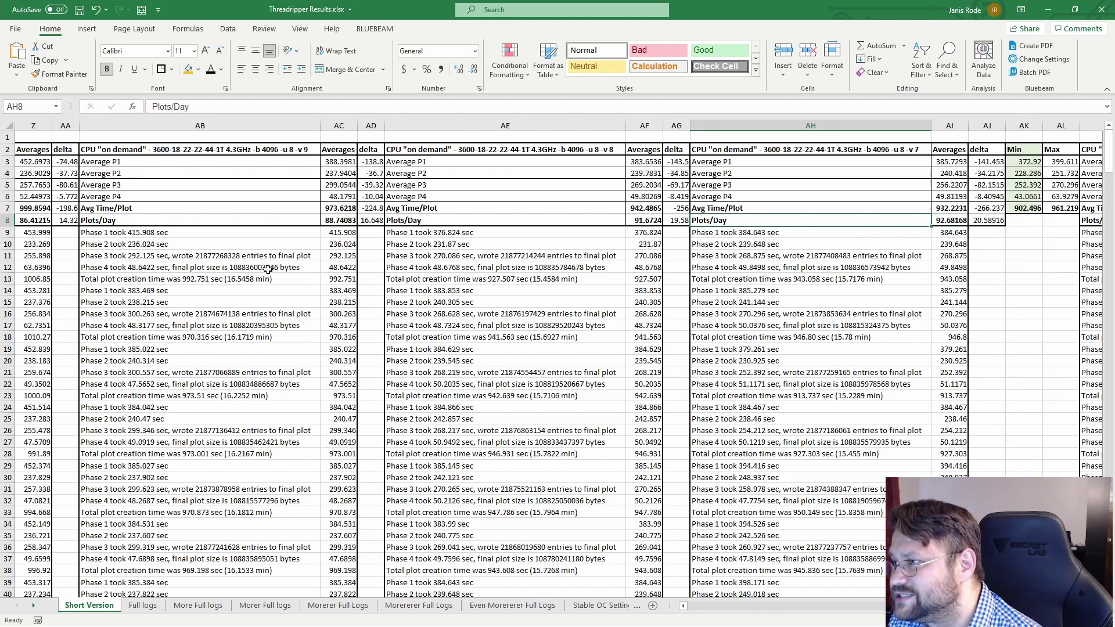
key("Right")
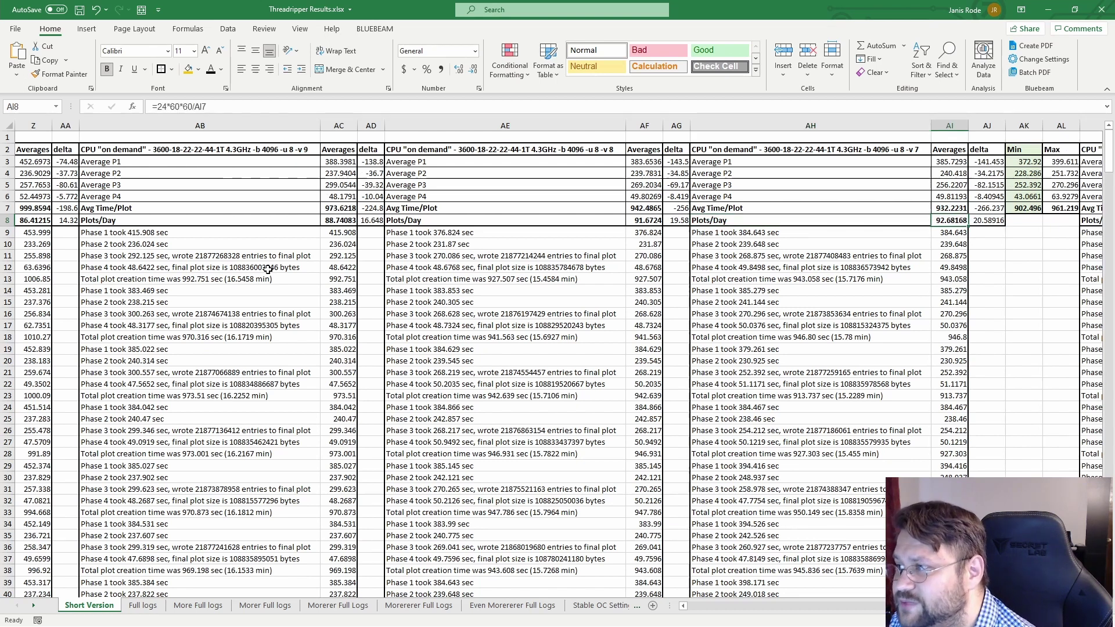
key("Down")
key("Down")
key("Down")
key("Down")
key("Down")
key("Down")
key("Down")
key("Down")
key("Down")
key("Down")
key("Down")
key("Down")
key("Down")
key("Down")
key("Down")
key("Down")
key("Down")
key("Down")
key("Down")
key("Down")
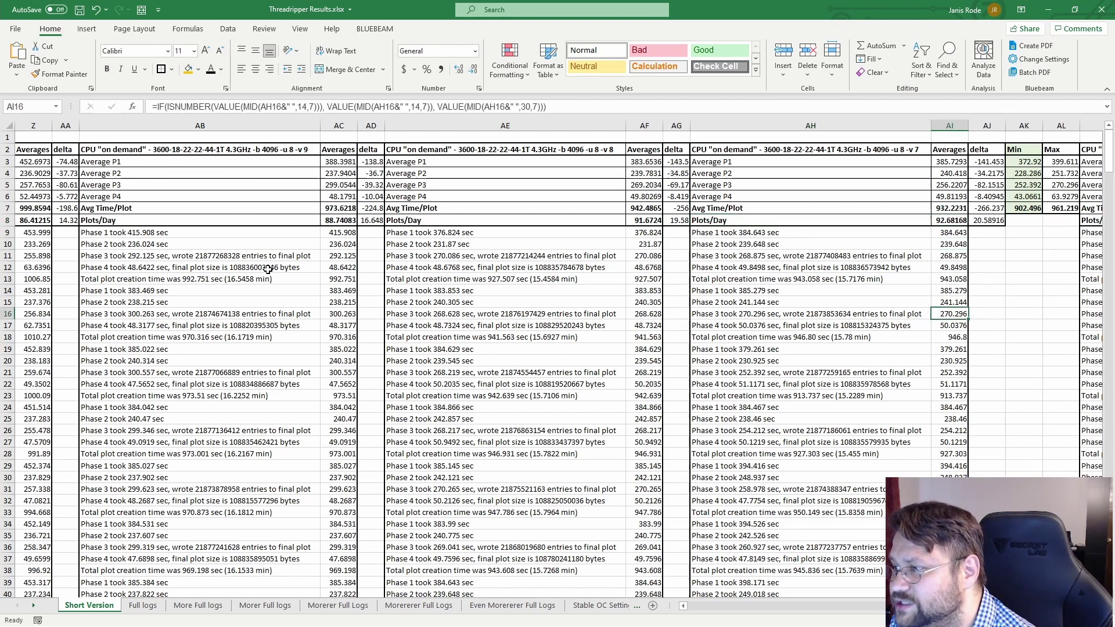
key("Down")
key("Down")
key("Down")
key("Down")
key("Down")
key("Down")
key("Down")
key("Down")
key("Down")
key("Down")
key("Down")
key("Down")
key("Down")
key("Down")
key("Down")
key("Down")
key("Down")
key("Down")
key("Down")
key("Down")
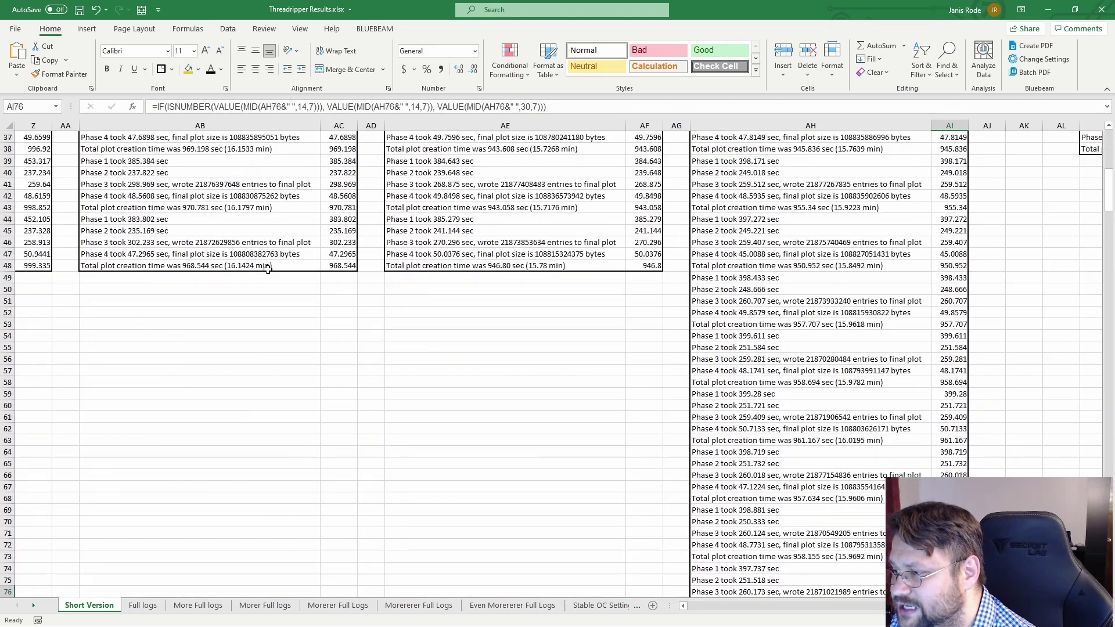
key("Down")
key("Down")
key("Down")
key("Down")
key("Down")
key("Down")
key("Down")
key("Down")
key("Down")
key("Down")
key("Down")
key("Down")
key("Down")
key("Down")
key("Down")
key("Down")
key("Down")
key("Down")
key("Down")
key("Down")
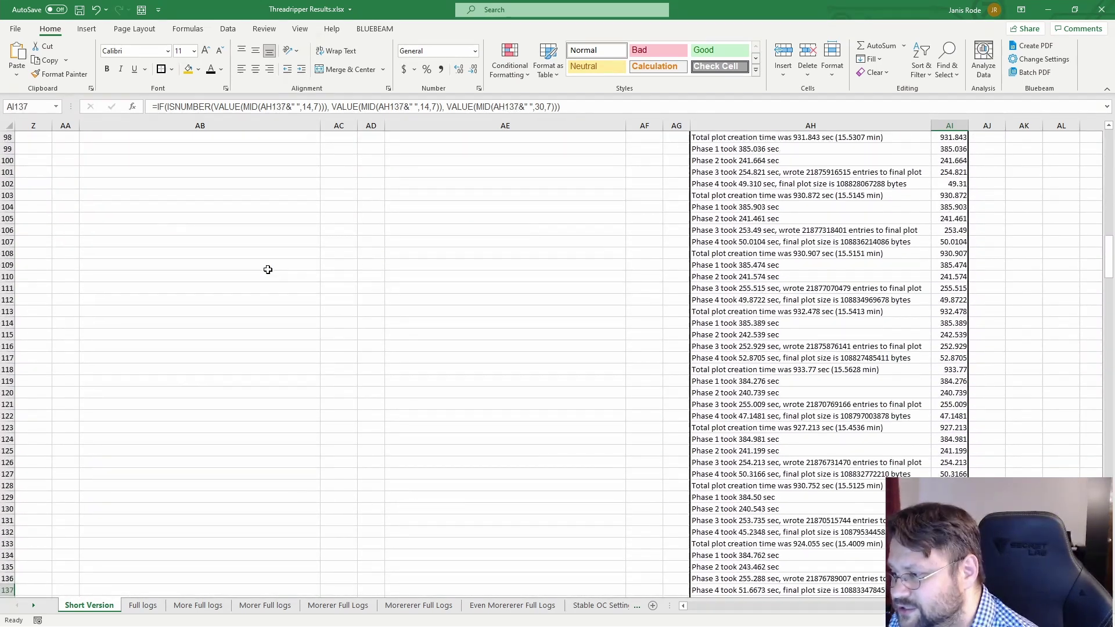
key("Down")
key("Down")
key("Down")
key("Down")
key("Down")
key("Down")
key("Down")
key("Down")
key("Down")
key("Down")
key("Down")
key("Down")
key("Down")
key("Down")
key("Down")
key("Down")
key("Down")
key("Down")
key("Down")
key("Down")
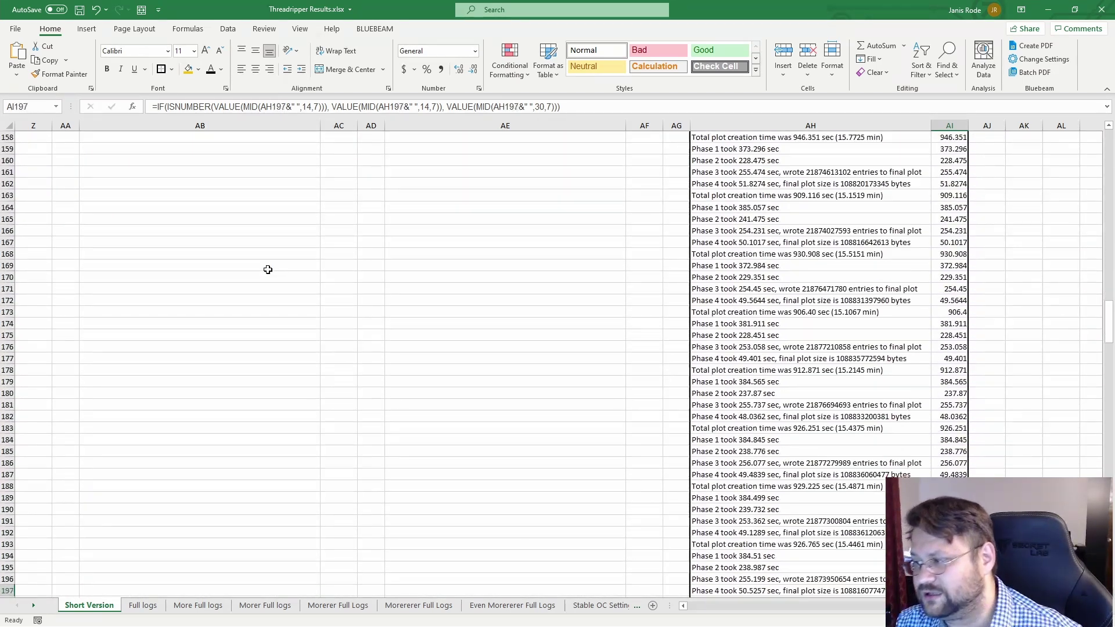
key("Down")
key("Down")
key("Down")
key("Down")
key("Down")
key("Down")
key("Down")
key("Down")
key("Down")
key("Down")
key("Down")
key("Down")
key("Down")
key("Down")
key("Down")
key("Down")
key("Down")
key("Down")
key("Down")
key("Down")
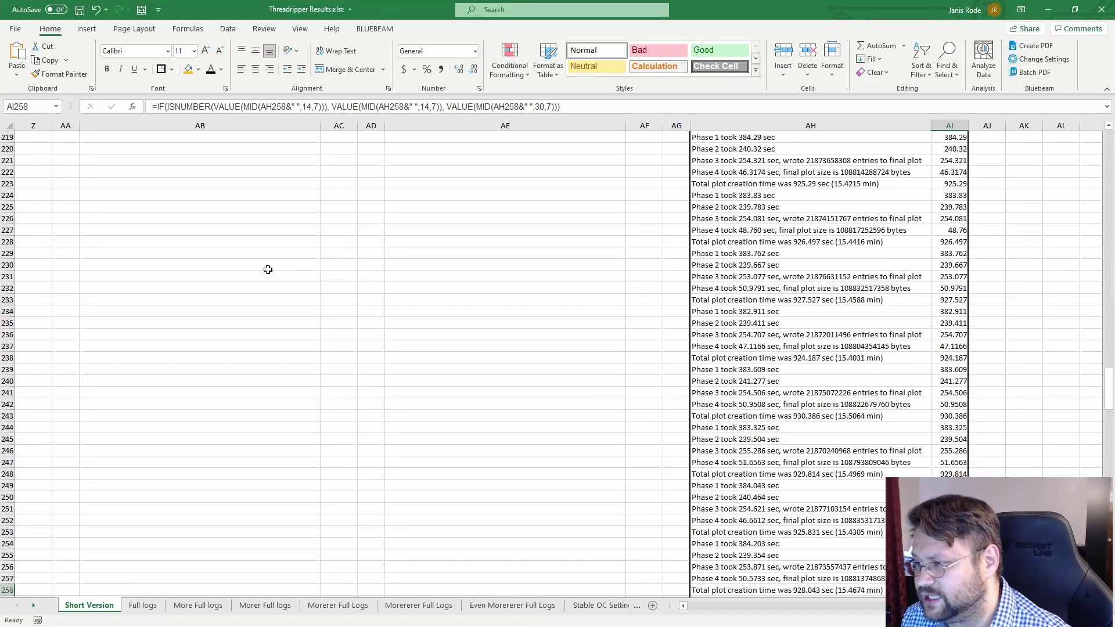
key("Down")
key("Down")
key("Down")
key("Down")
key("Down")
key("Down")
key("Down")
key("Down")
key("Down")
key("Down")
key("Down")
key("Down")
key("Down")
key("Down")
key("Down")
key("Down")
key("Down")
key("Down")
key("Down")
key("Down")
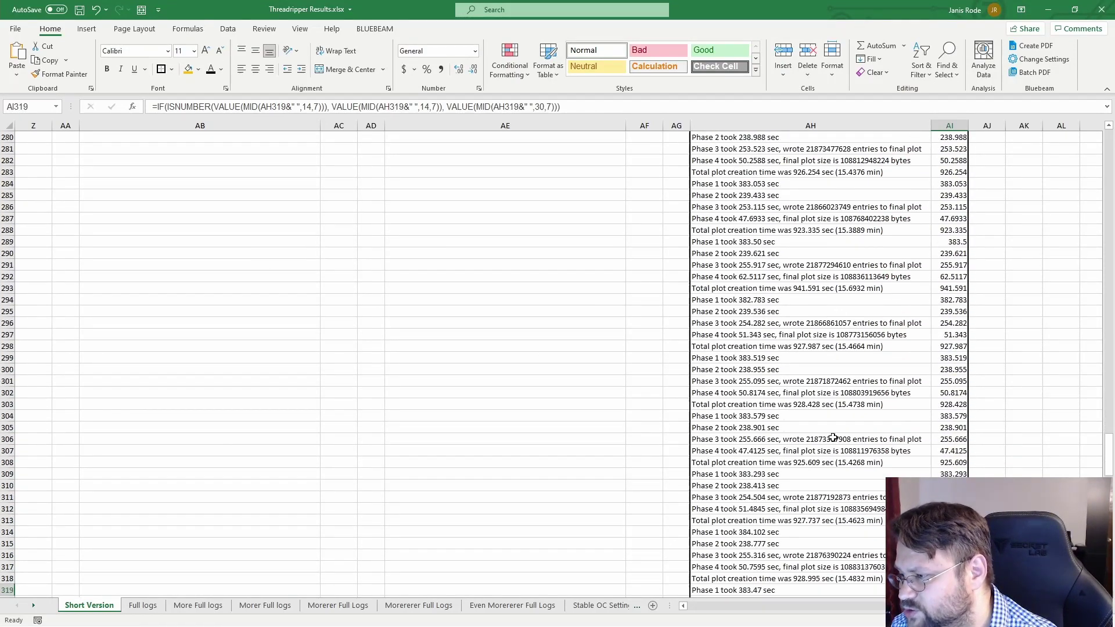
key("Down")
key("Down")
key("Down")
key("Down")
key("Down")
key("Down")
key("Down")
key("Down")
key("Down")
key("Down")
key("Down")
key("Down")
key("Down")
key("Down")
key("Down")
key("Down")
key("Down")
key("Down")
key("Down")
key("Down")
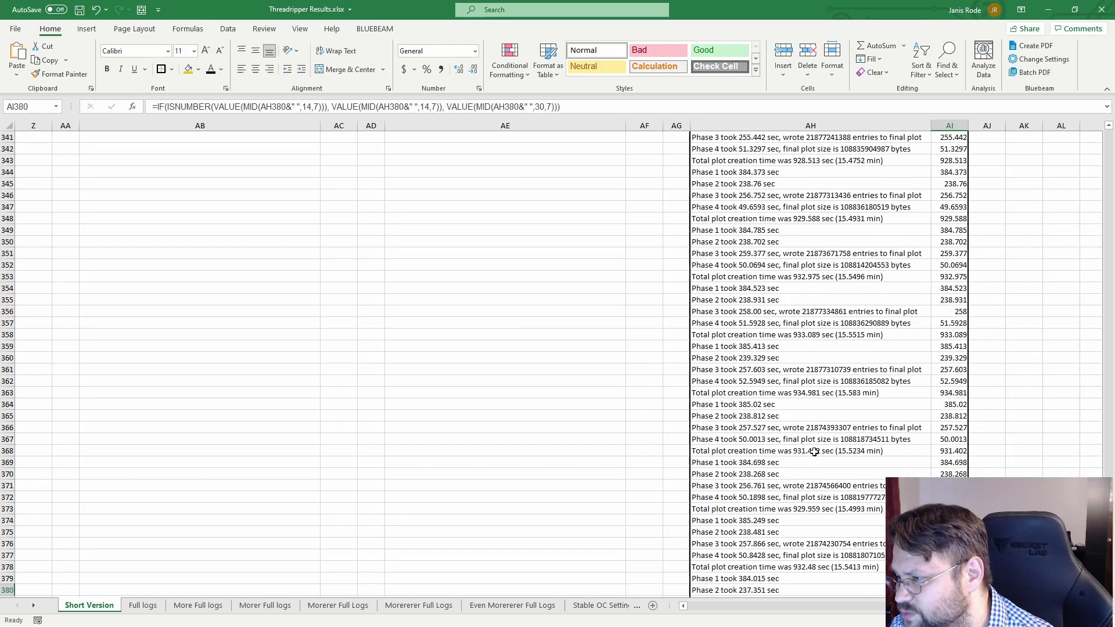
key("Down")
key("Down")
key("Down")
key("Down")
key("Down")
key("Down")
key("Down")
key("Down")
key("Down")
key("Down")
key("Down")
key("Down")
key("Down")
key("Down")
key("Down")
key("Down")
key("Down")
key("Down")
key("Down")
key("Down")
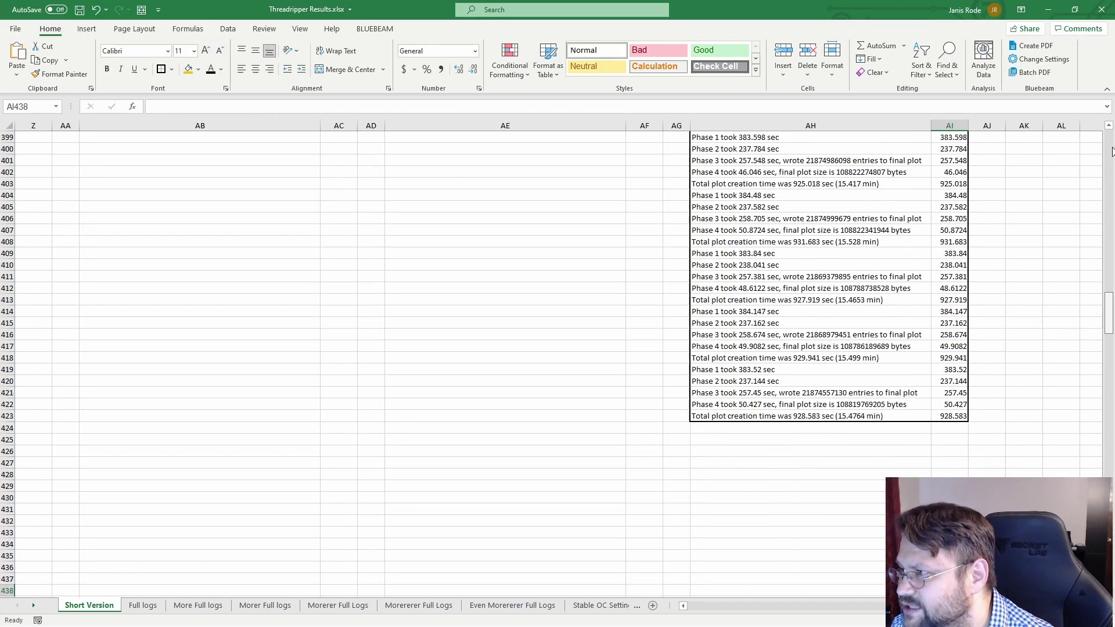
key("ctrl+Up")
key("ctrl+Up")
- Inspect the Min/Max formulas and the u8 v7 k2 run's average time, delta and 91.63291 Plots/Day
left_click(1054, 196)
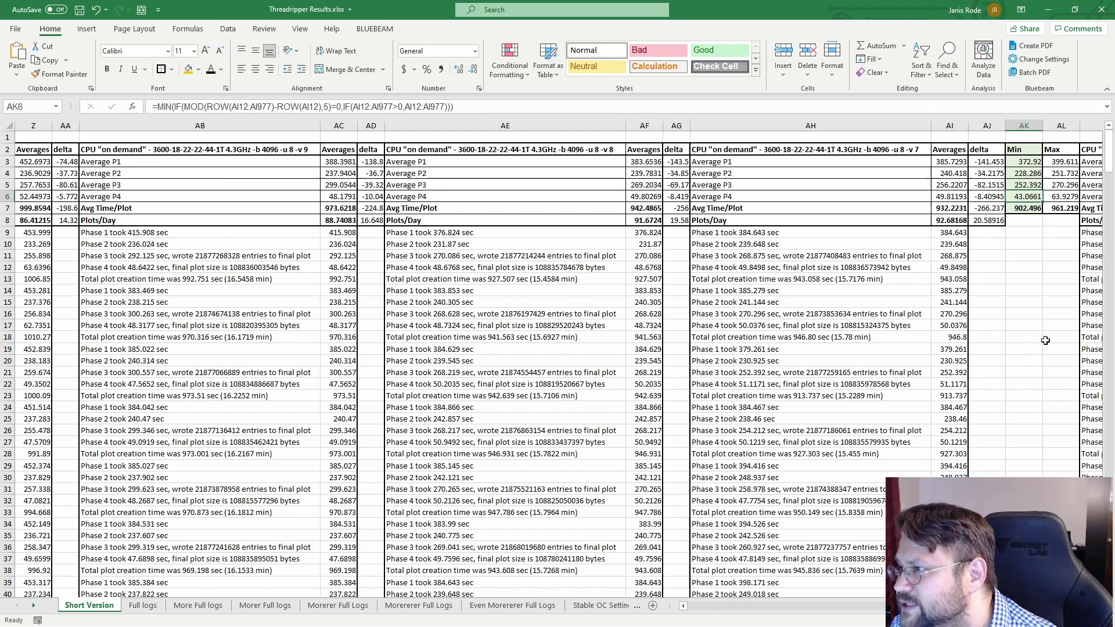
left_click(1025, 209)
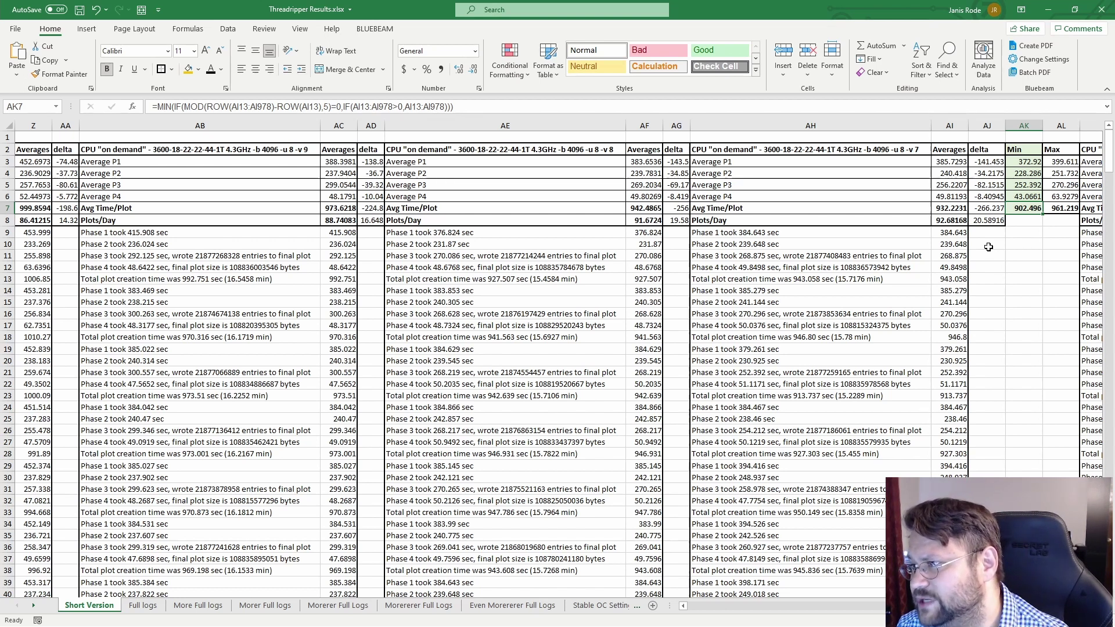
key("Left")
key("Left")
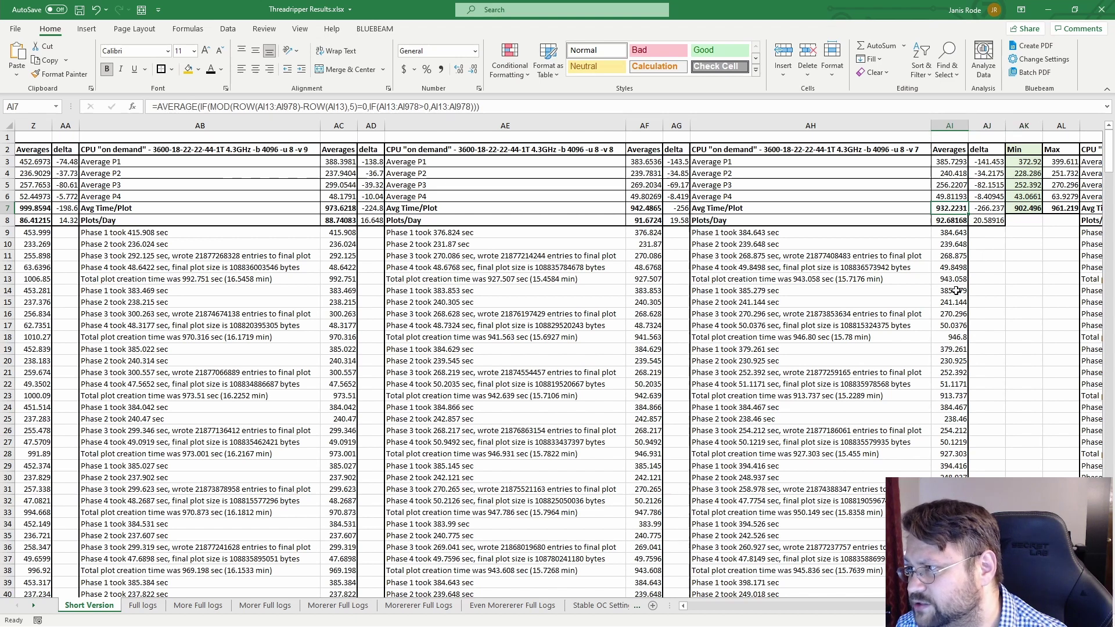
key("Right")
key("Right")
key("Right")
key("Right")
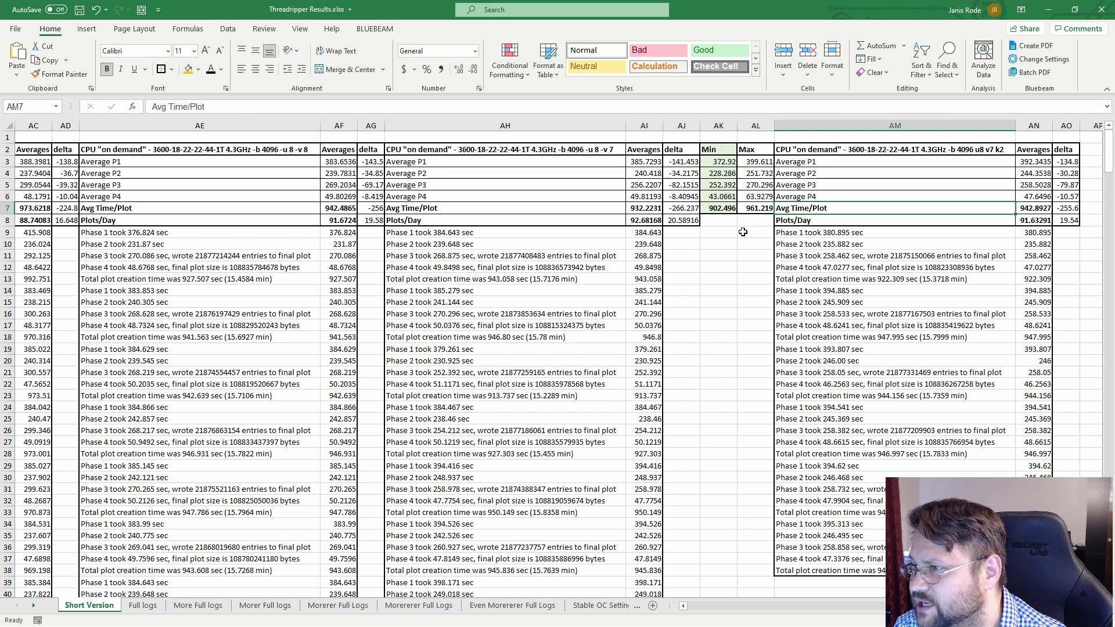
key("Right")
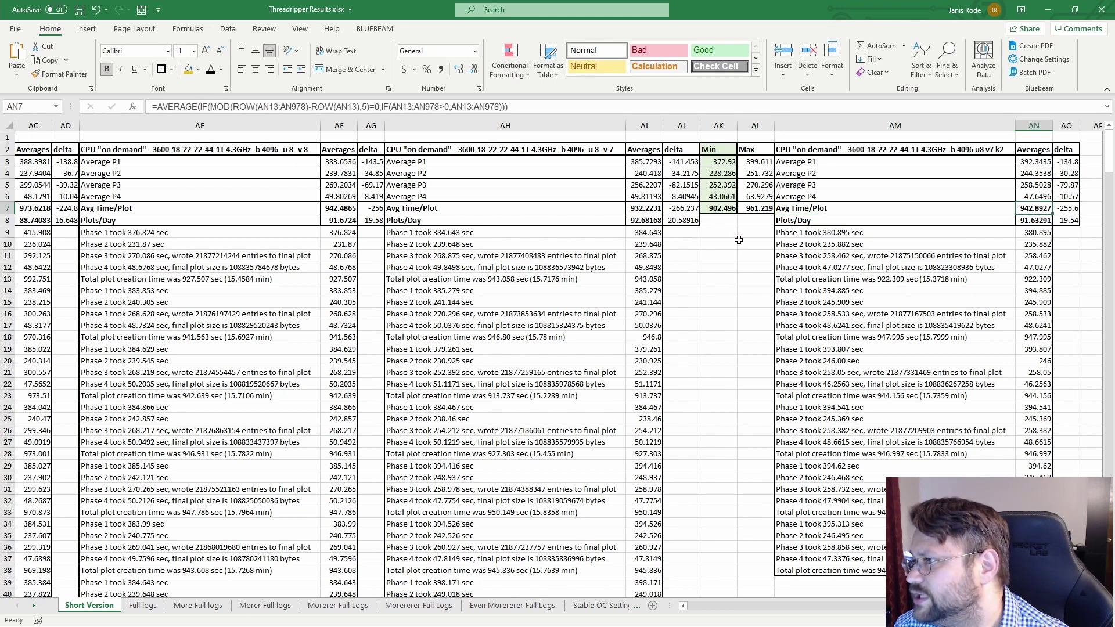
key("Down")
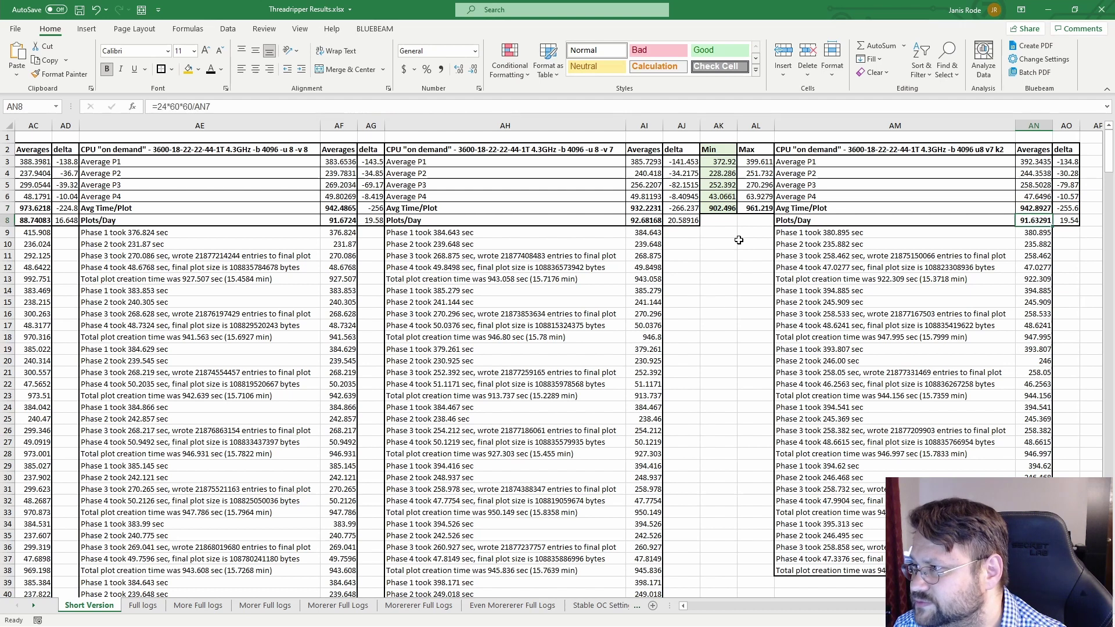
key("Left")
key("Up")
key("Right")
key("Down")
key("Down")
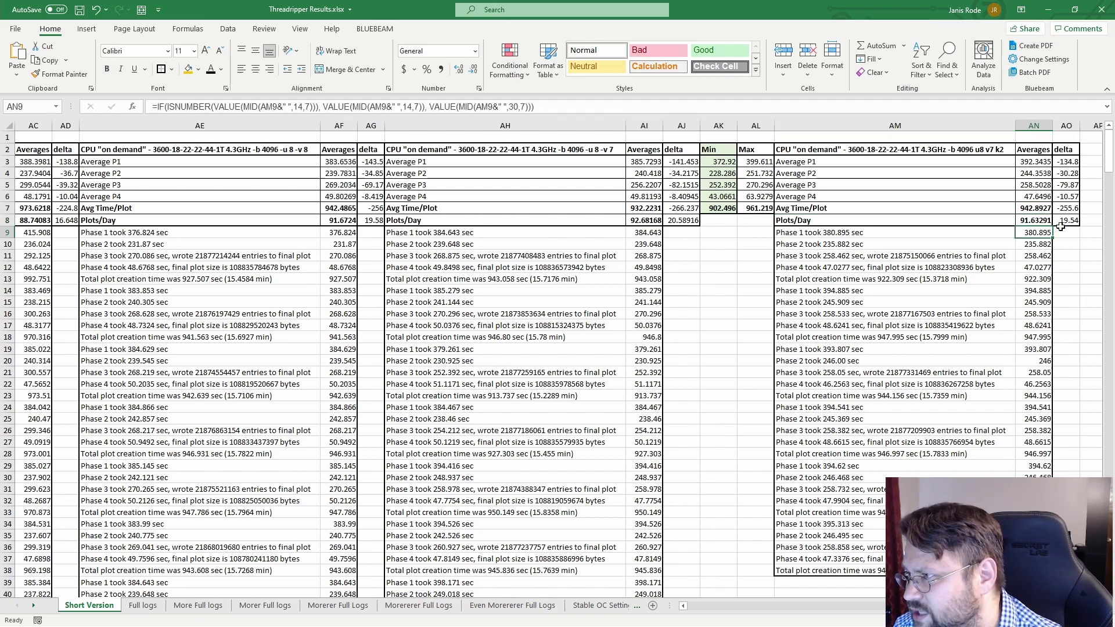
key("Left")
key("Up")
key("Up")
key("Right")
key("Left")
key("Left")
key("Left")
key("Left")
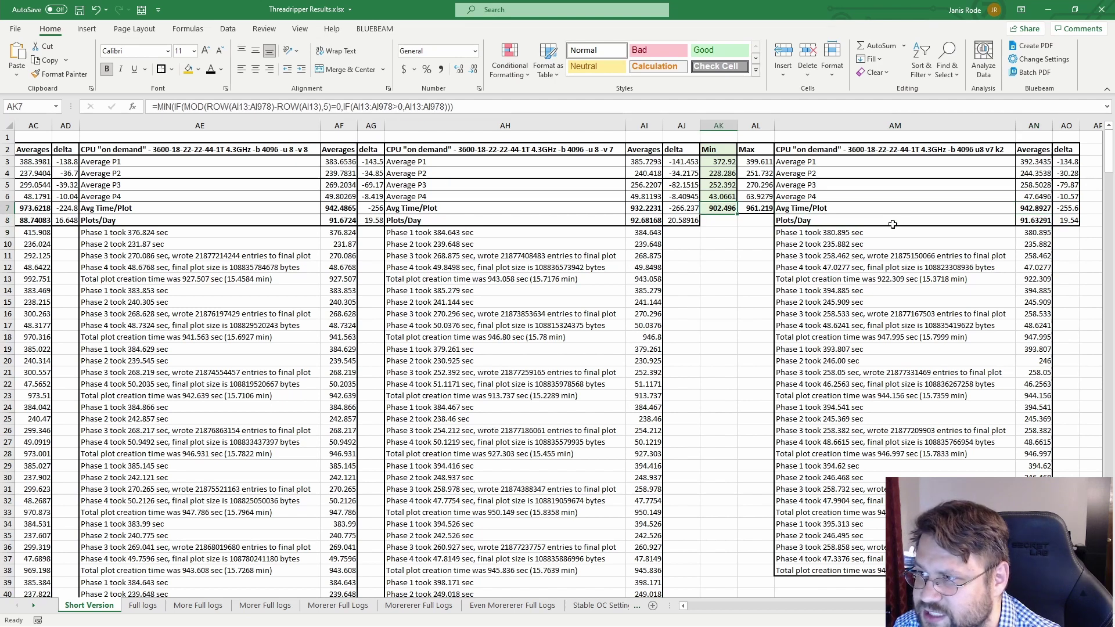
key("Left")
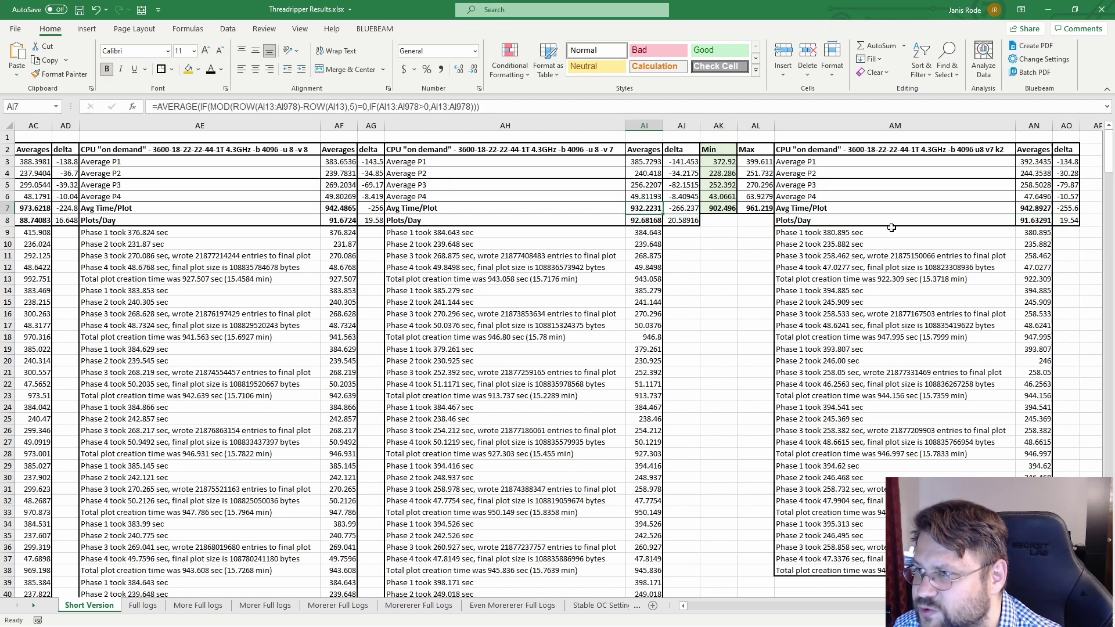
key("Right")
key("Right")
key("Right")
key("Right")
key("Right")
key("Left")
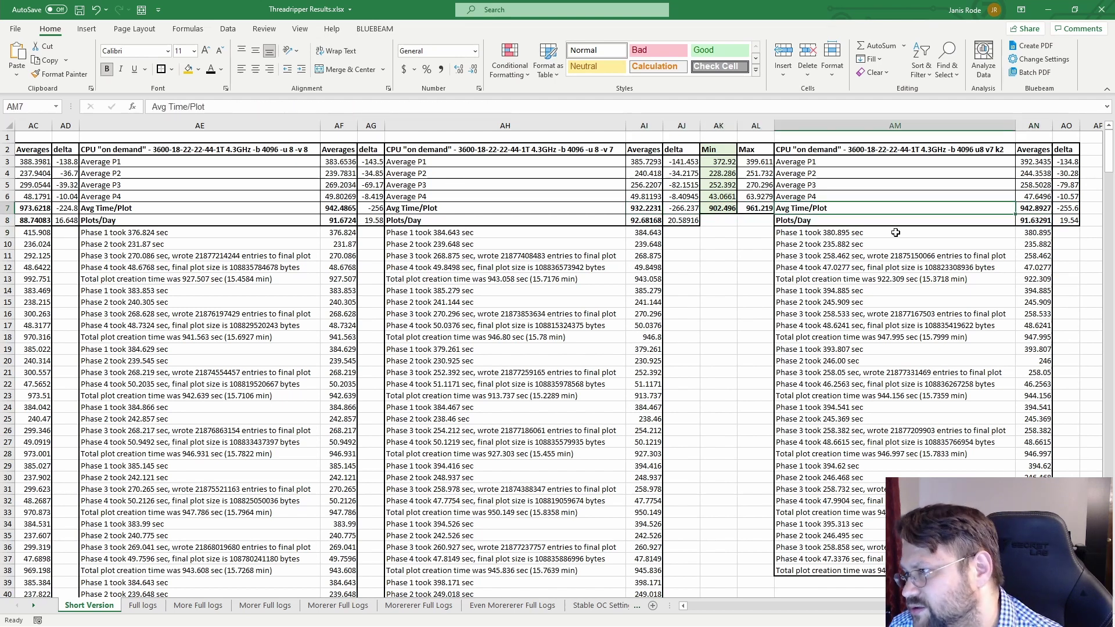
key("Right")
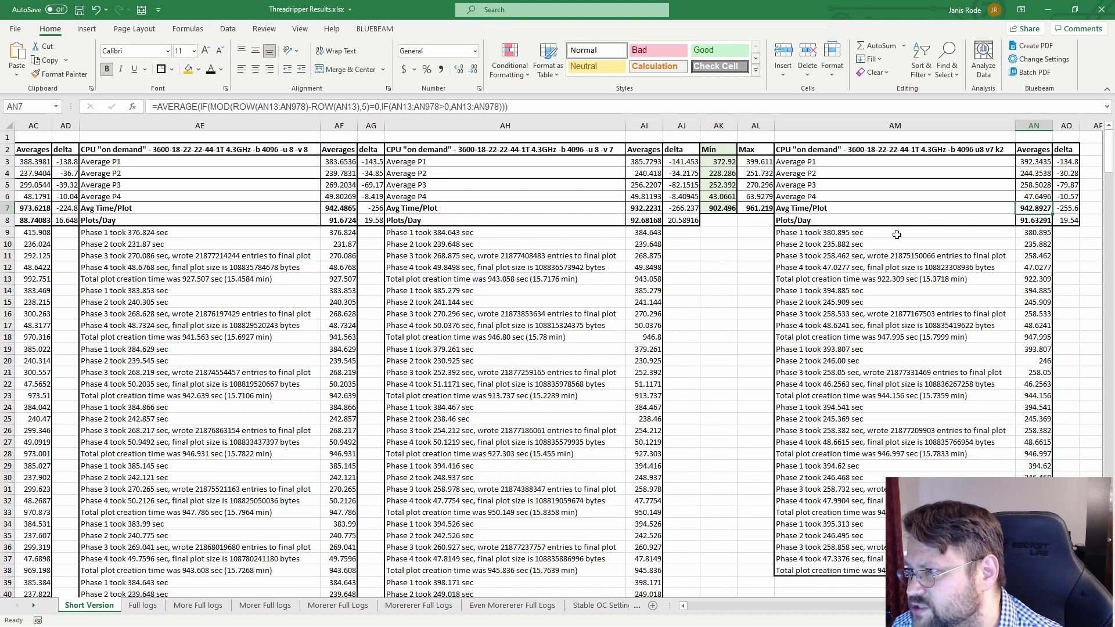
key("Left")
key("Left")
key("Left")
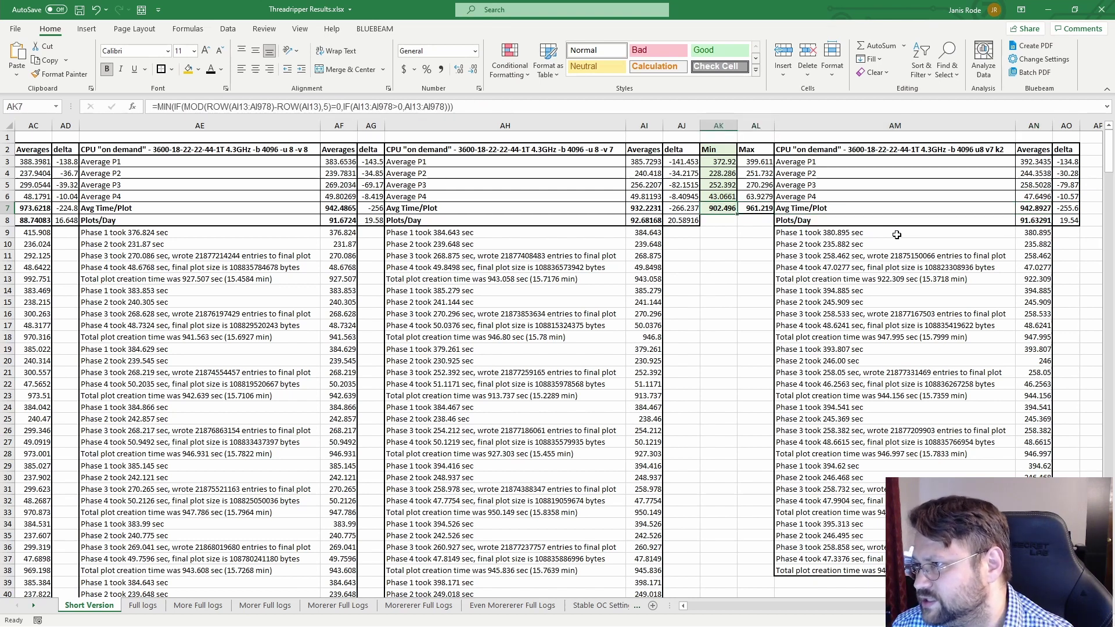